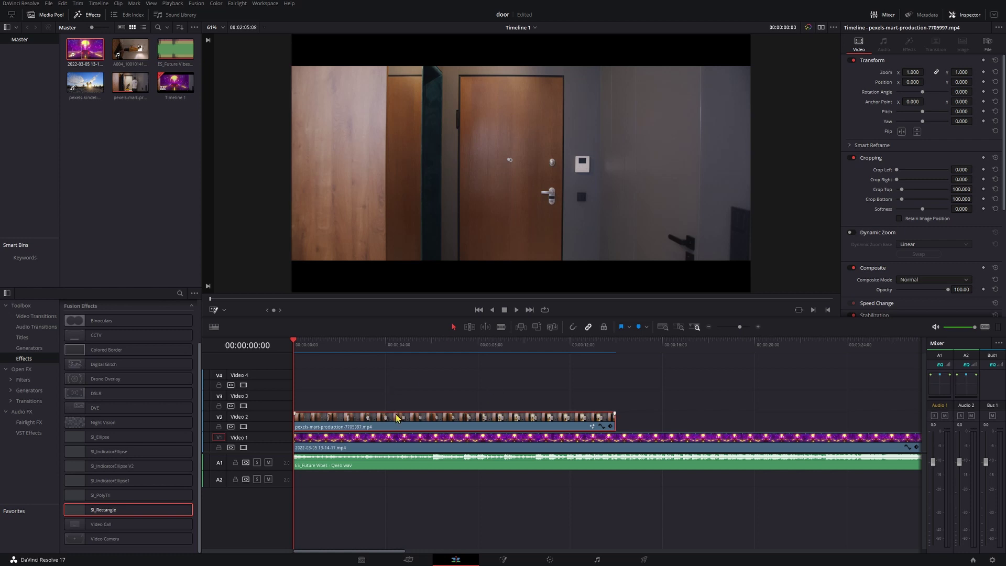
# Open the door clip in the Fusion page, add a Polygon mask to its MediaIn node and invert the mask
pyautogui.click(503, 558)
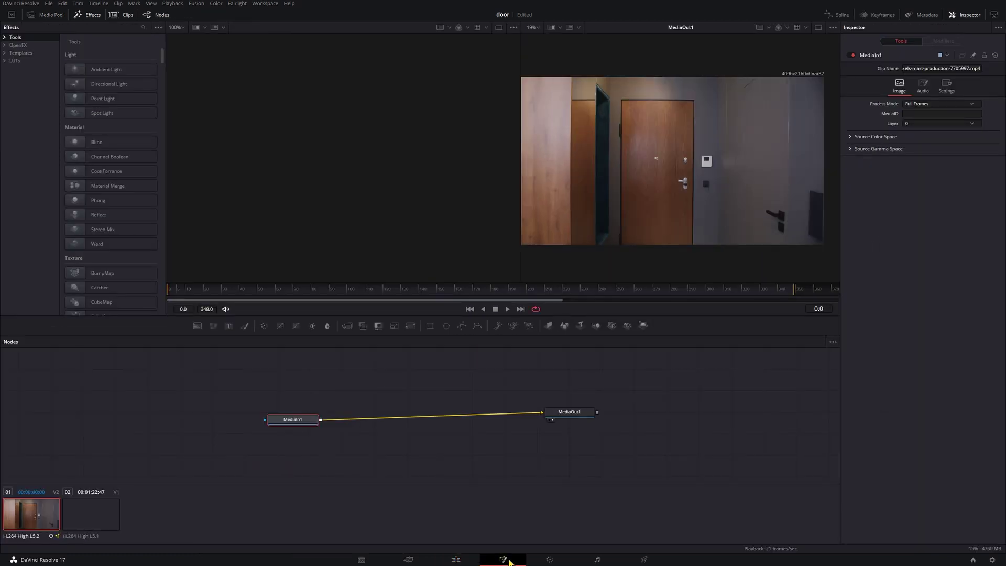
pyautogui.moveTo(297, 423); pyautogui.dragTo(183, 389)
pyautogui.click(461, 325)
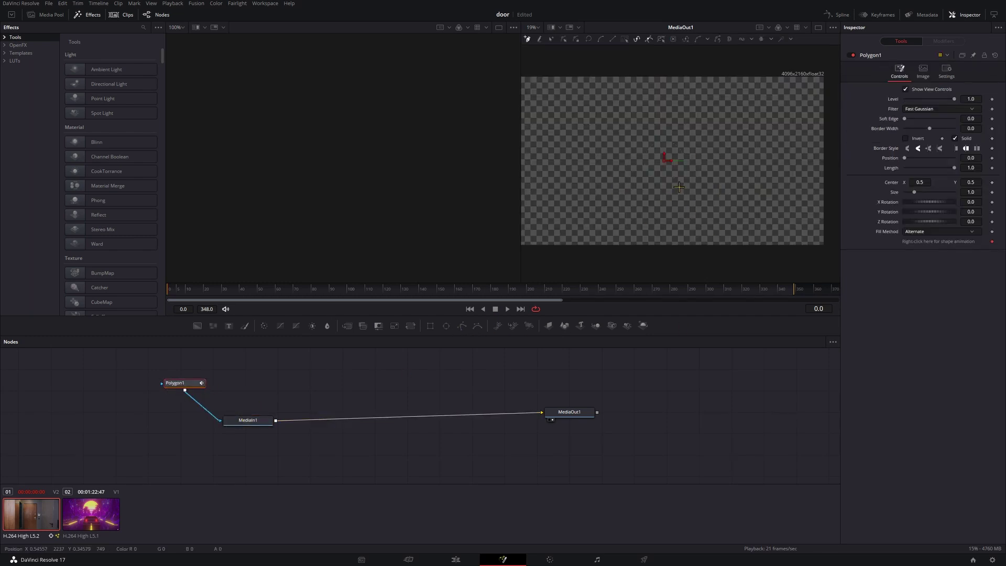
pyautogui.click(905, 139)
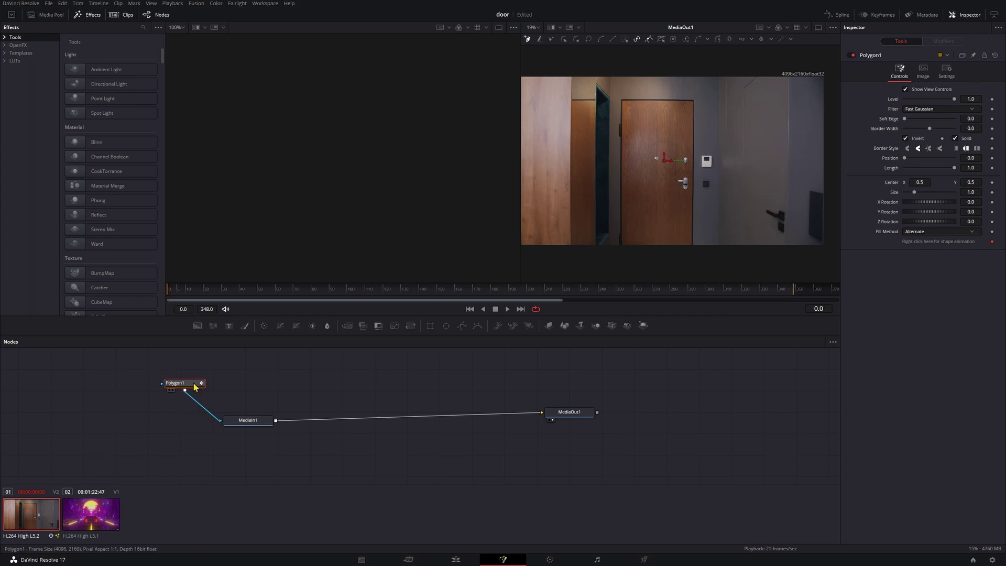
# Duplicate the polygon node so the copy sits between the original and MediaIn1, and space the nodes apart
pyautogui.hotkey('ctrl', 'c')
pyautogui.hotkey('ctrl', 'v')
pyautogui.moveTo(253, 386)
pyautogui.mouseDown()
pyautogui.moveTo(291, 365)
pyautogui.moveTo(254, 381)
pyautogui.mouseUp()
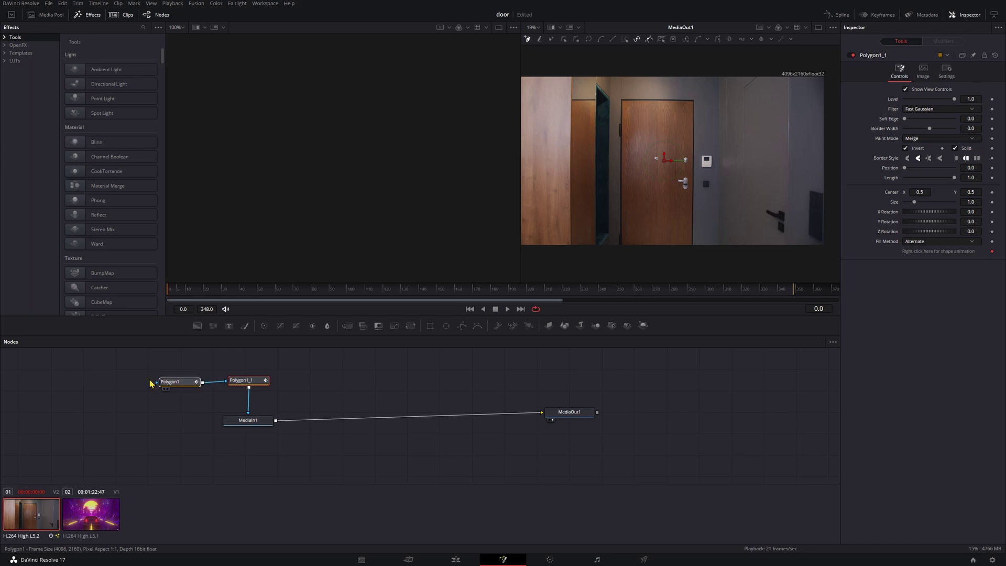
pyautogui.moveTo(181, 387); pyautogui.dragTo(124, 394)
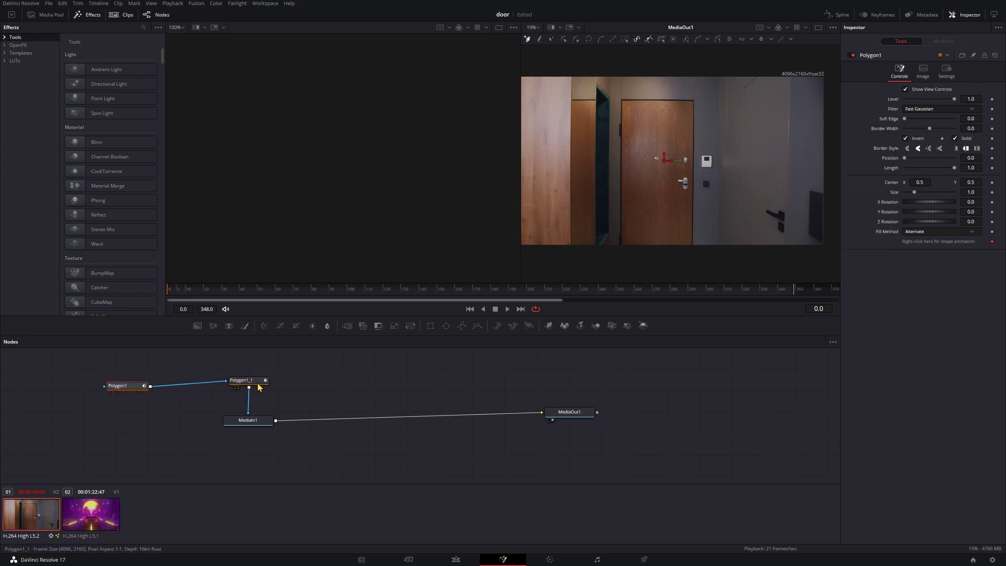
pyautogui.moveTo(142, 388); pyautogui.dragTo(168, 376)
pyautogui.moveTo(252, 380)
pyautogui.mouseDown()
pyautogui.moveTo(262, 380)
pyautogui.moveTo(239, 379)
pyautogui.mouseUp()
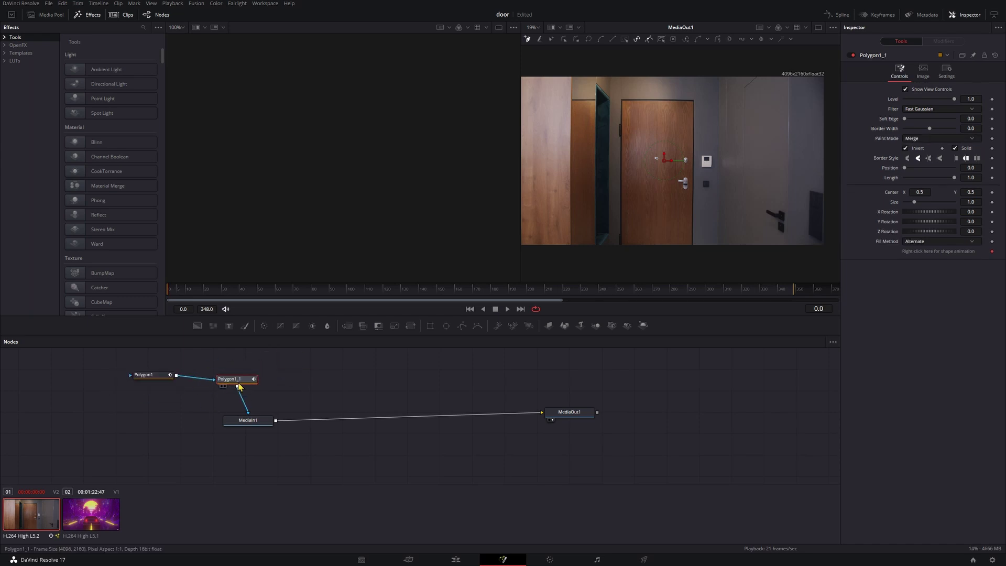
# Set the second polygon's paint mode to Subtract and turn off its inversion
pyautogui.click(938, 138)
pyautogui.click(914, 165)
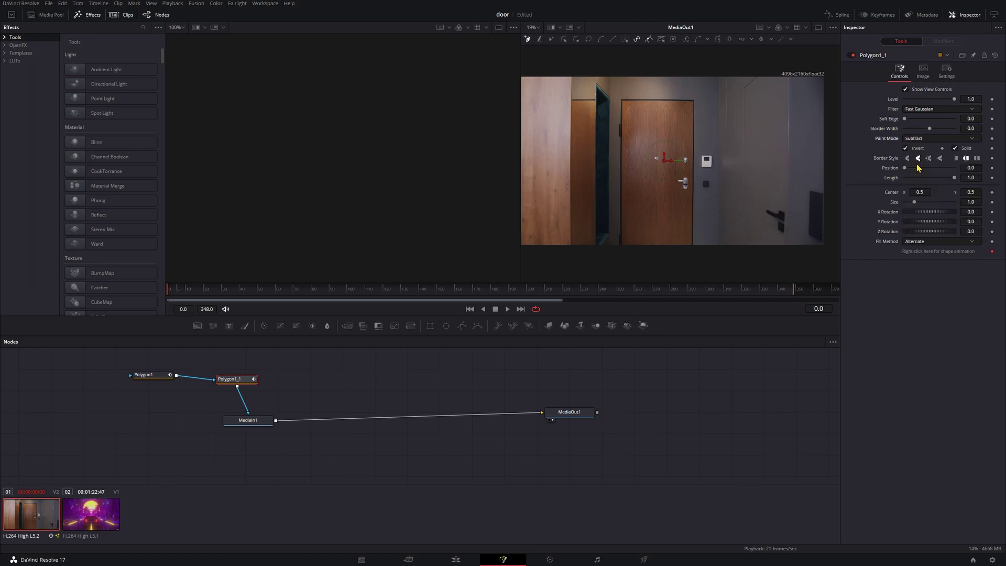
pyautogui.click(906, 149)
# Select the first polygon node and move the playhead to frame 152, where the door begins to open
pyautogui.click(150, 375)
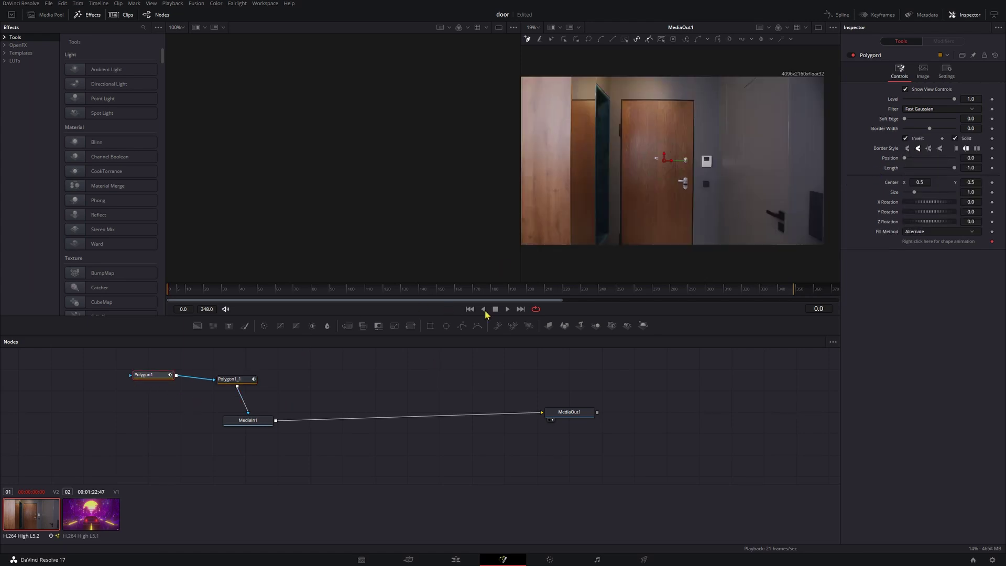
pyautogui.moveTo(273, 296); pyautogui.dragTo(433, 287)
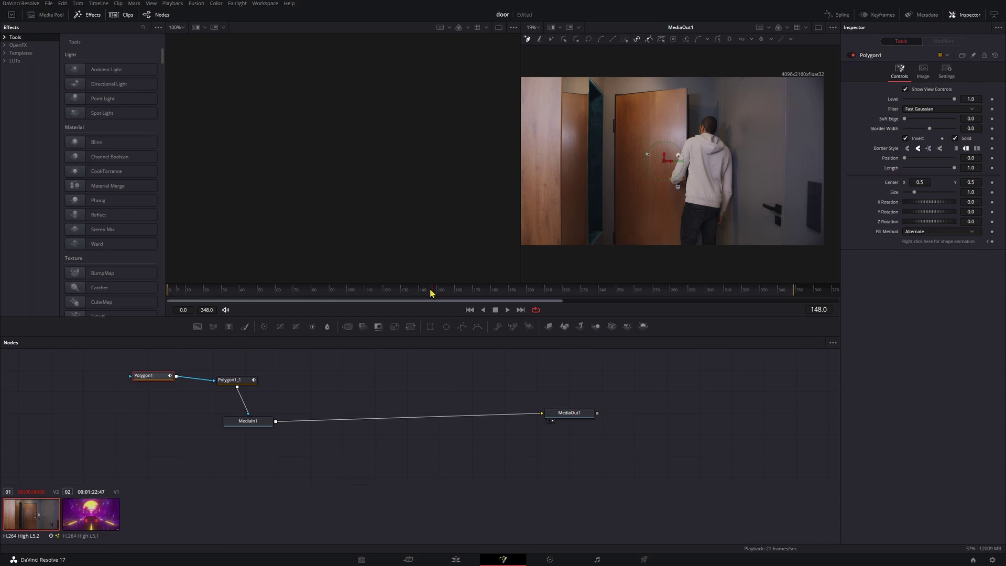
pyautogui.moveTo(431, 292); pyautogui.dragTo(474, 290)
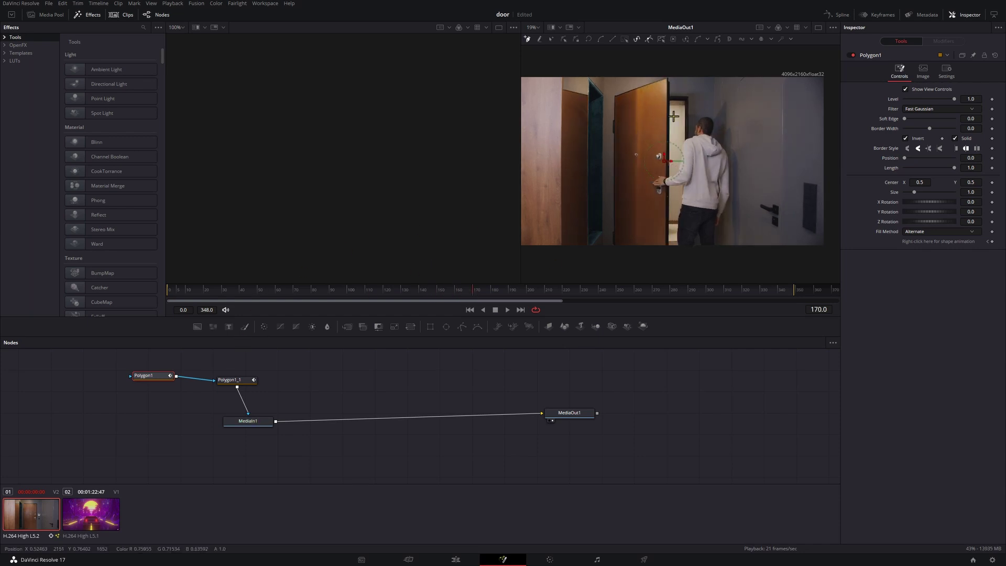
pyautogui.click(438, 293)
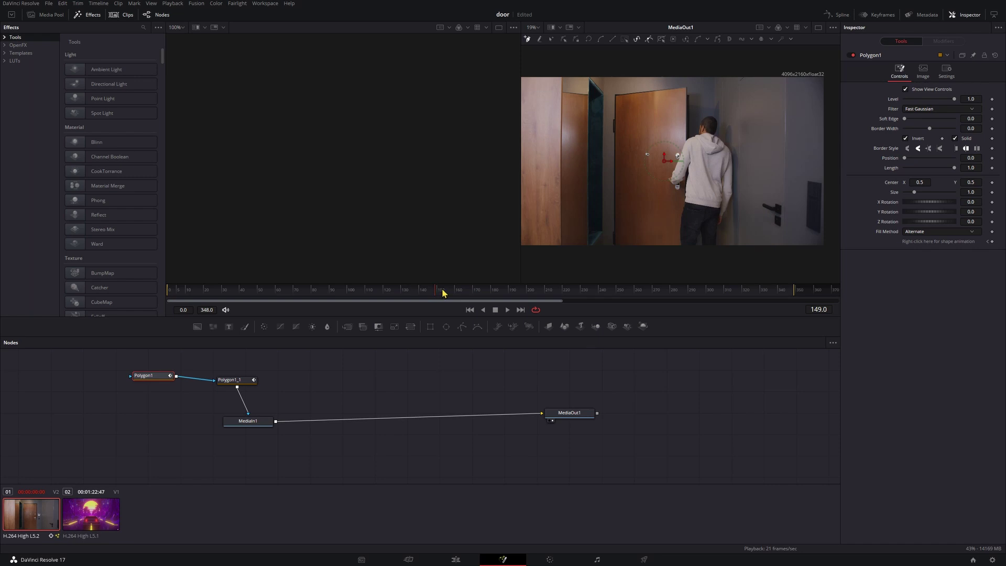
pyautogui.click(442, 292)
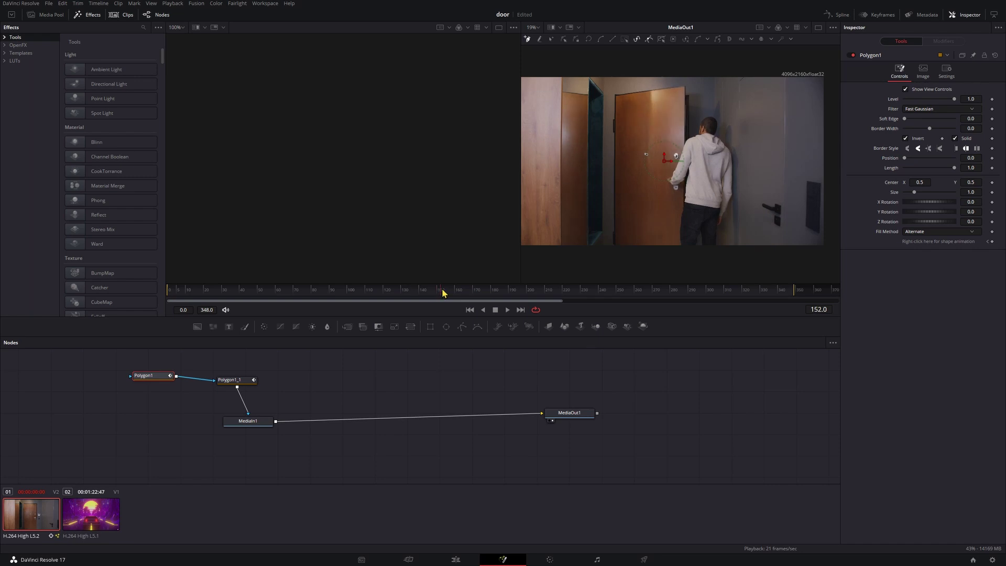
# Rename the first polygon node as Top
pyautogui.rightClick(149, 379)
pyautogui.press('F2')
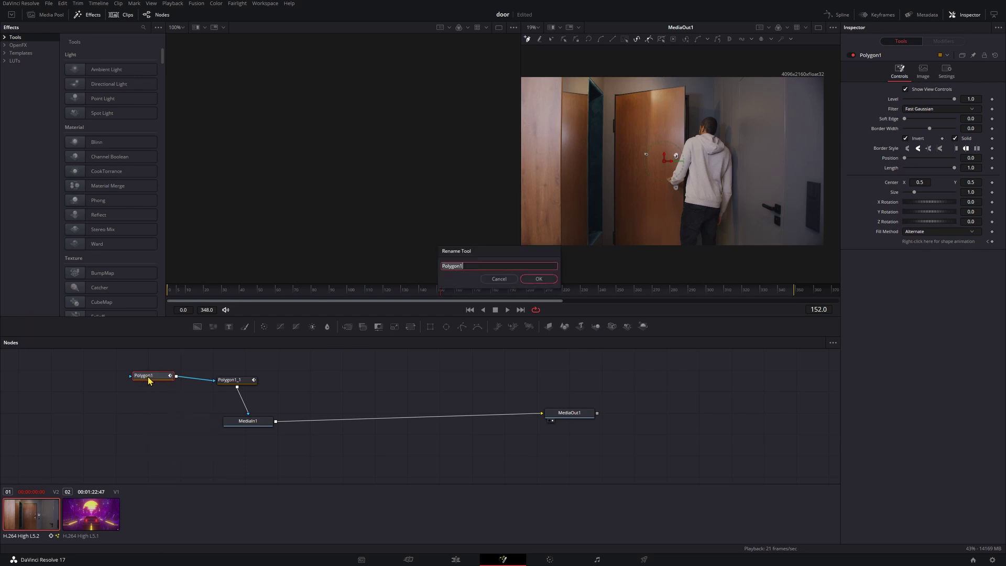
pyautogui.write('Top')
pyautogui.press('Return')
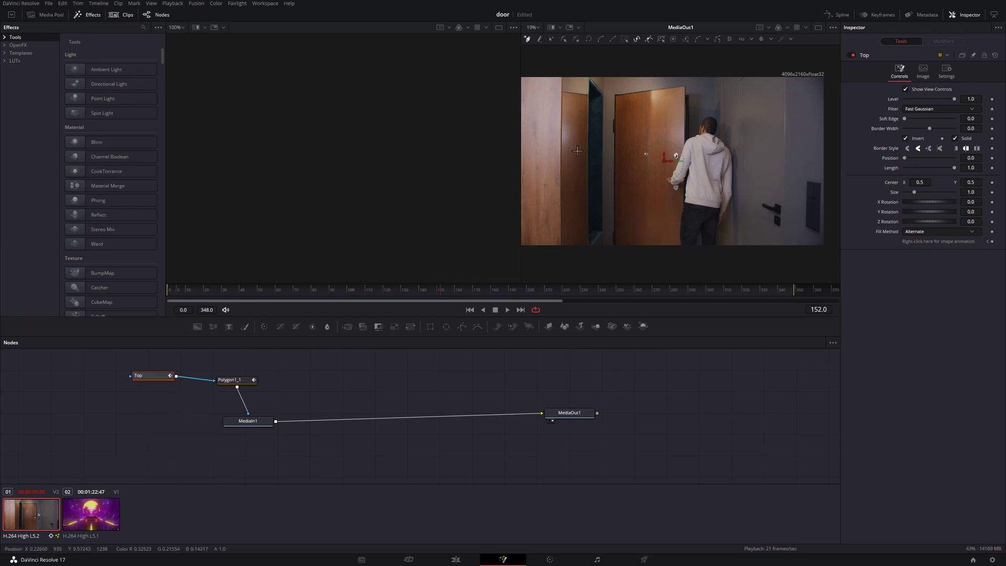
# Draw a closed, narrow Top mask over the door gap from the door's upper edge down to the man's shoulder
pyautogui.scroll(5, 688, 128)
pyautogui.scroll(5, 688, 128)
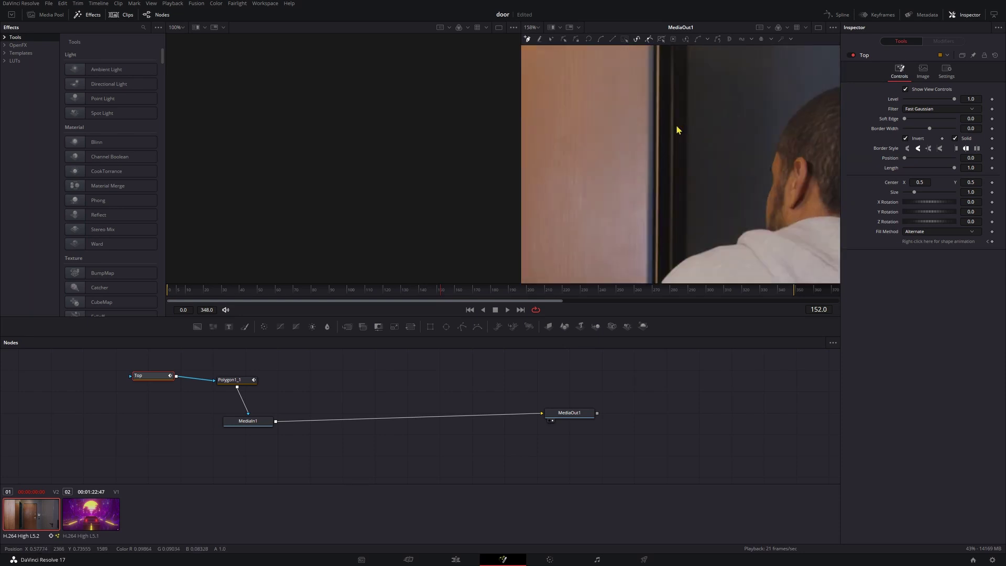
pyautogui.moveTo(658, 108); pyautogui.dragTo(673, 220)
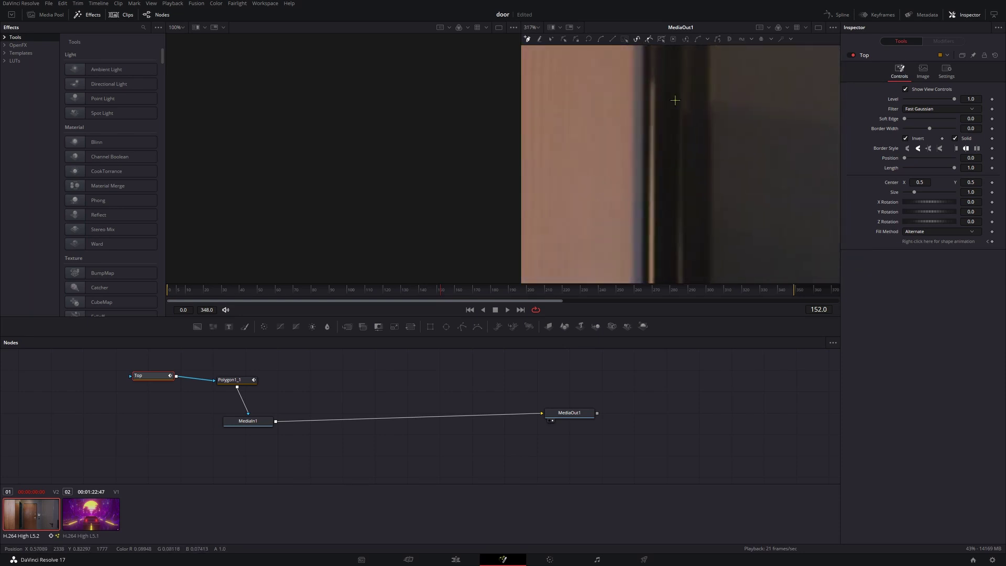
pyautogui.moveTo(671, 95); pyautogui.dragTo(677, 145)
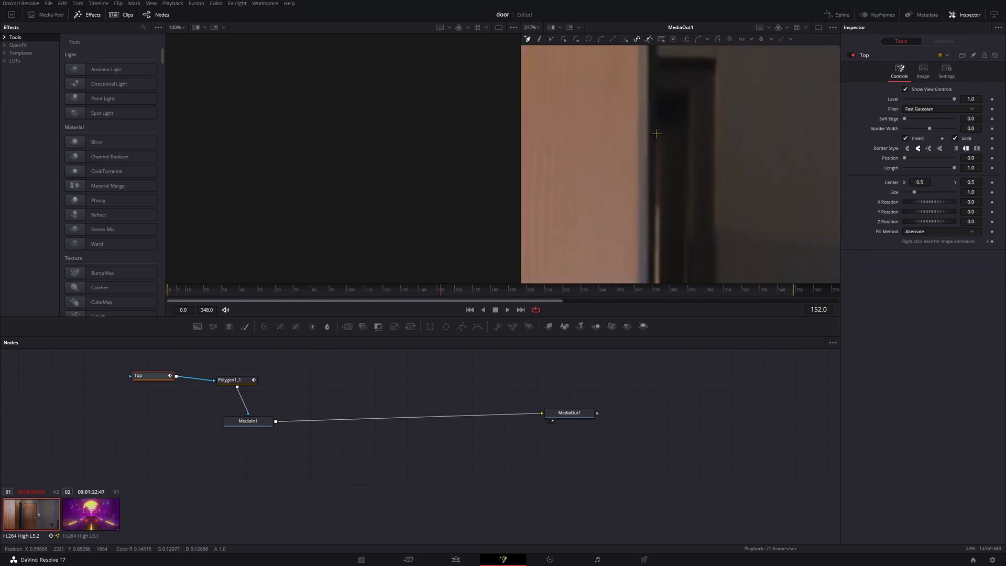
pyautogui.click(655, 134)
pyautogui.scroll(-5, 676, 167)
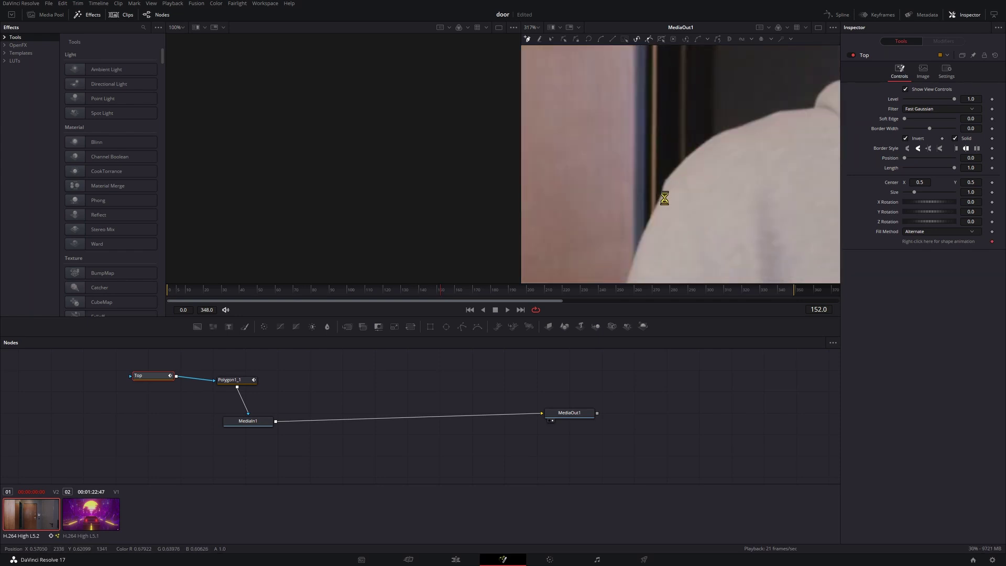
pyautogui.click(651, 218)
pyautogui.scroll(5, 657, 209)
pyautogui.scroll(4, 660, 184)
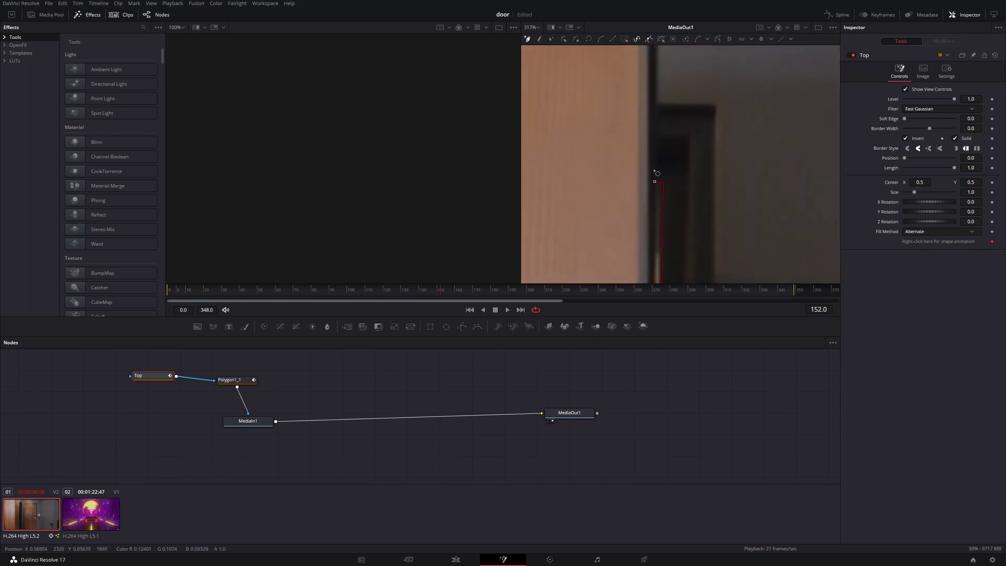
pyautogui.click(655, 181)
pyautogui.scroll(-8, 684, 219)
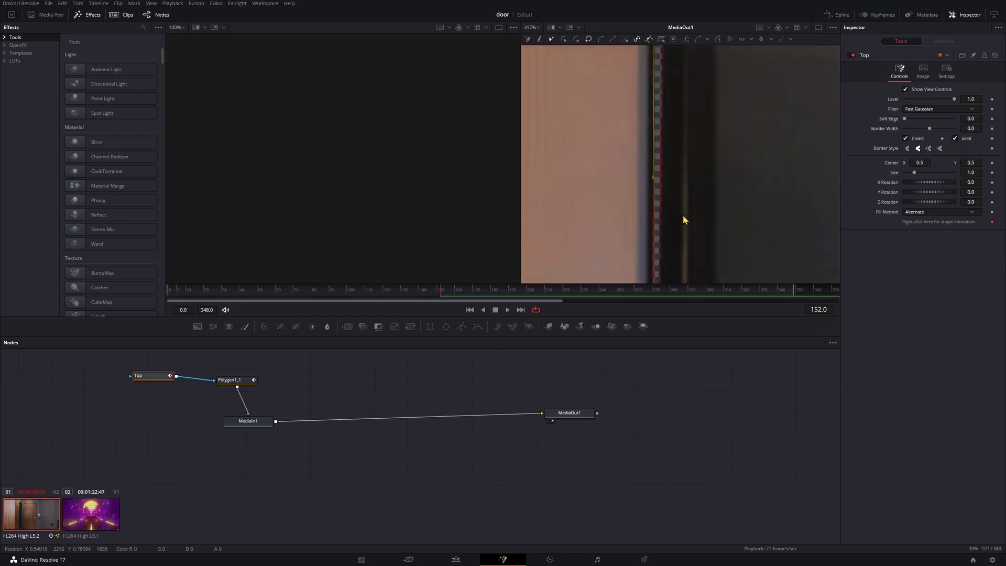
pyautogui.scroll(2, 687, 221)
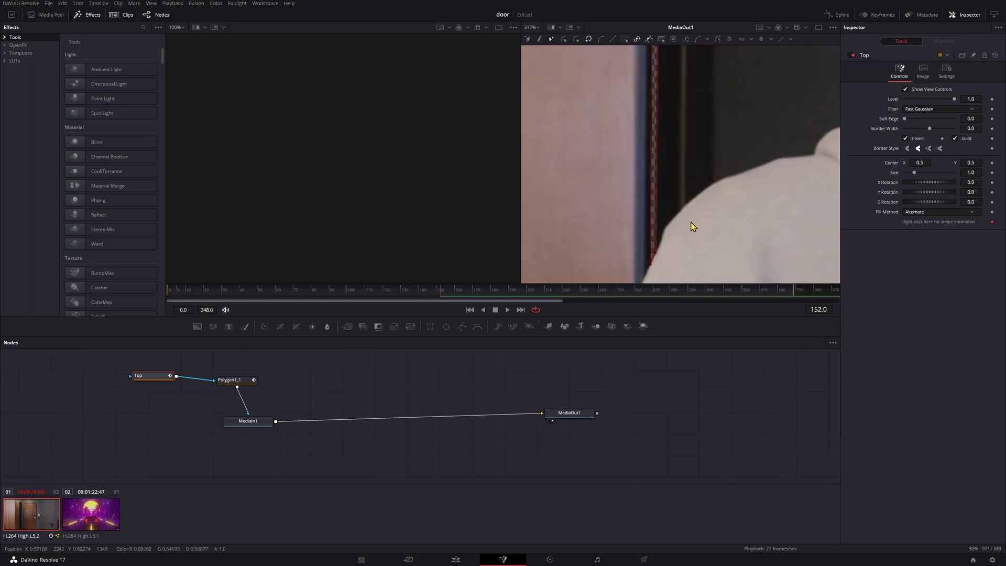
# Examine the masked upper door gap and the area below the man's arm for a visible opening at frame 152
pyautogui.click(712, 418)
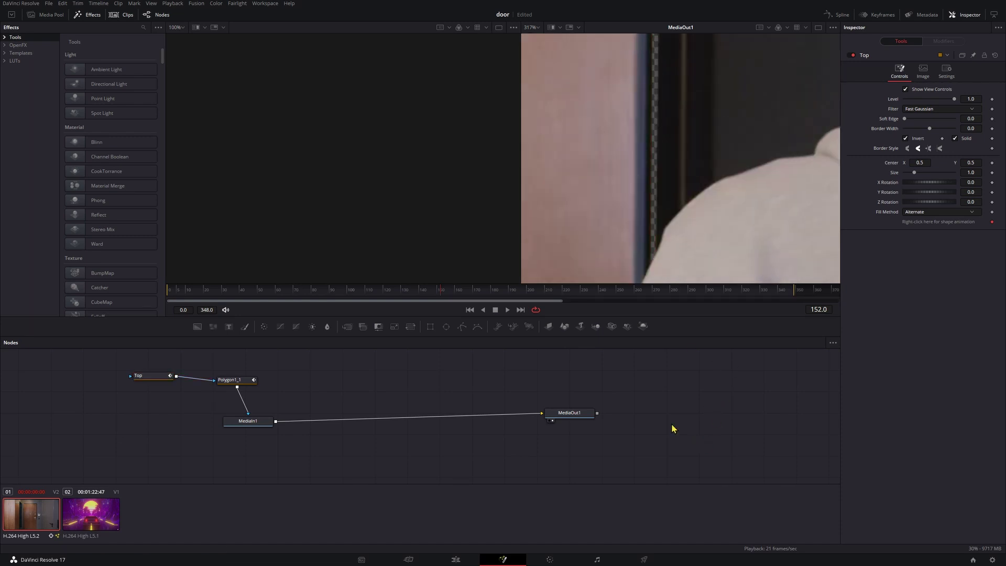
pyautogui.scroll(8, 737, 194)
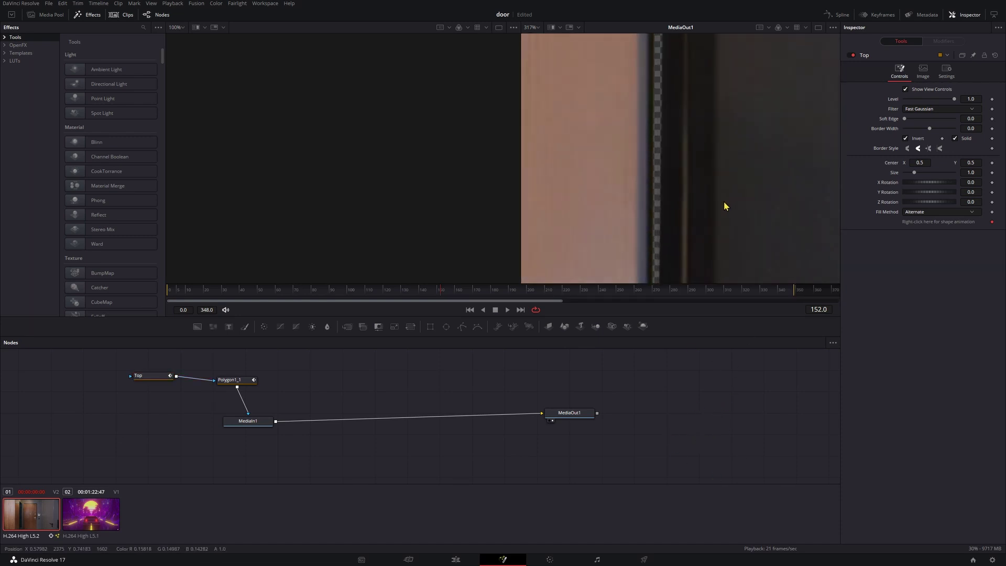
pyautogui.scroll(5, 710, 215)
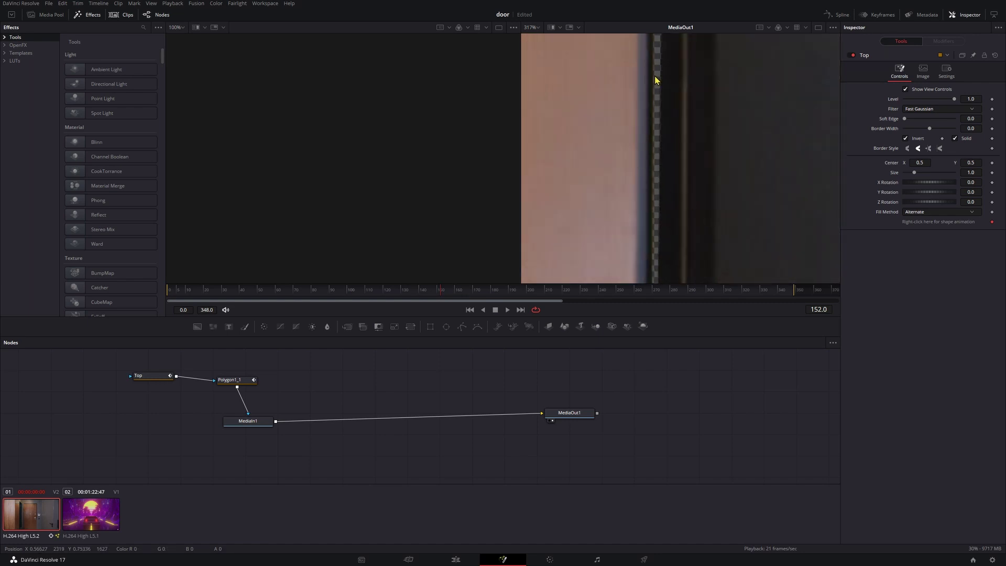
pyautogui.scroll(-10, 656, 80)
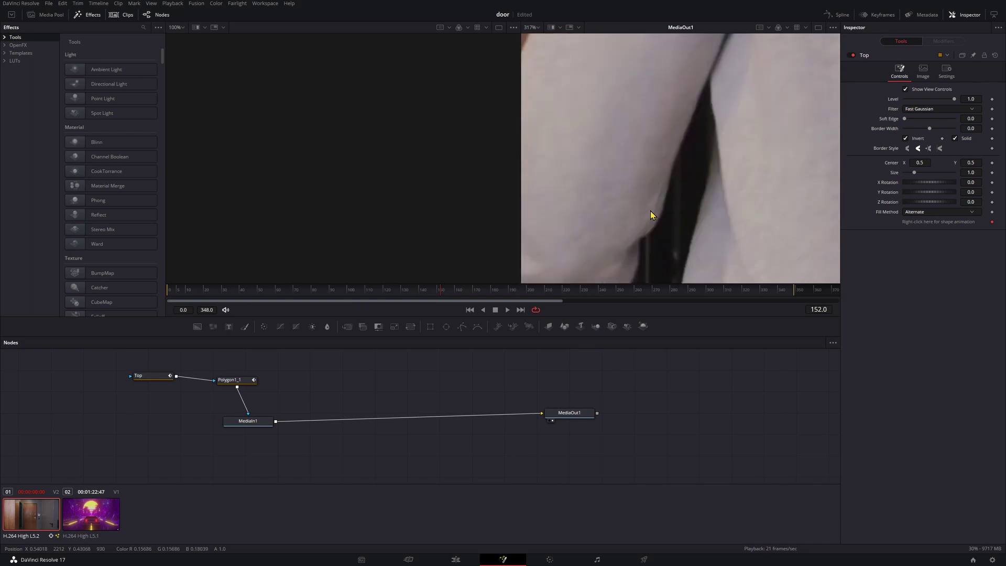
pyautogui.scroll(-8, 649, 210)
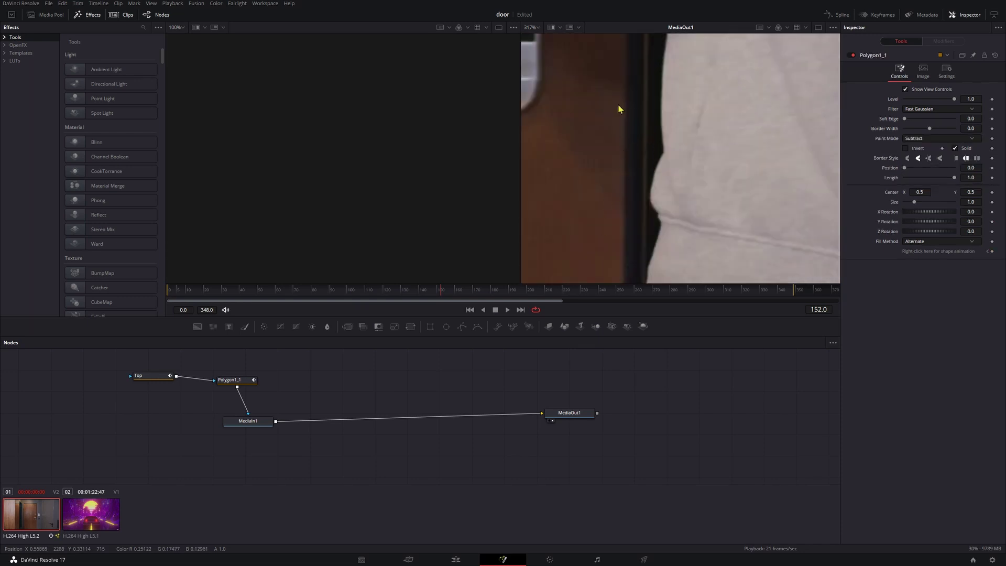
pyautogui.scroll(5, 652, 133)
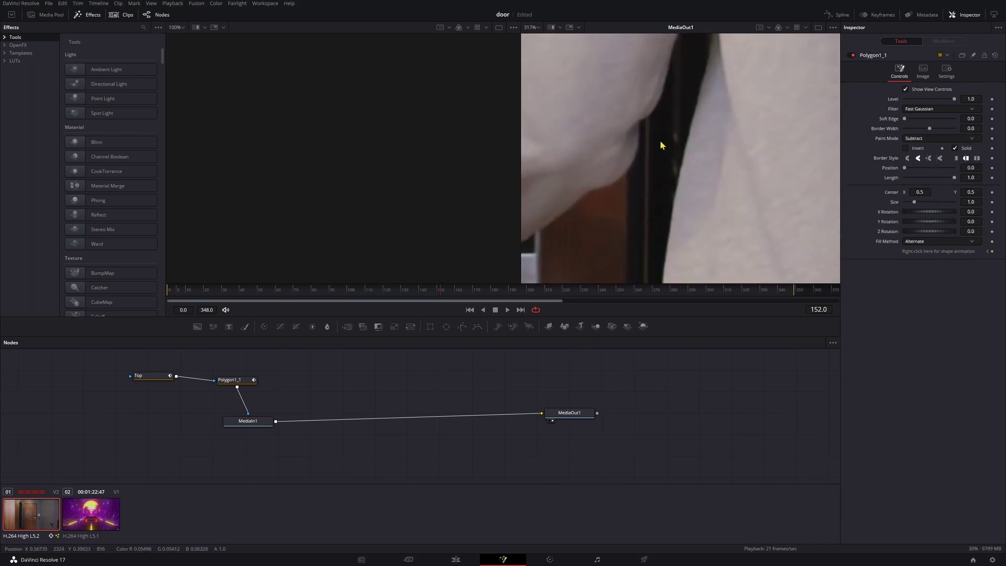
pyautogui.moveTo(634, 116); pyautogui.dragTo(693, 304)
pyautogui.moveTo(642, 150); pyautogui.dragTo(690, 81)
pyautogui.moveTo(692, 264); pyautogui.dragTo(648, 115)
pyautogui.moveTo(671, 215); pyautogui.dragTo(682, 134)
pyautogui.scroll(-5, 682, 135)
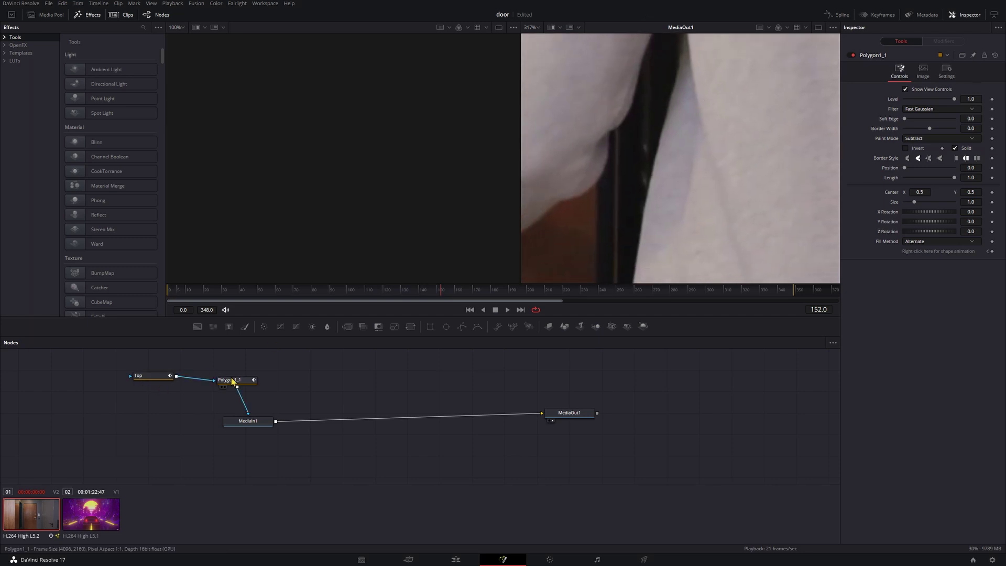
# Advance to frame 153 and rename the second polygon node as Bot
pyautogui.press('Right')
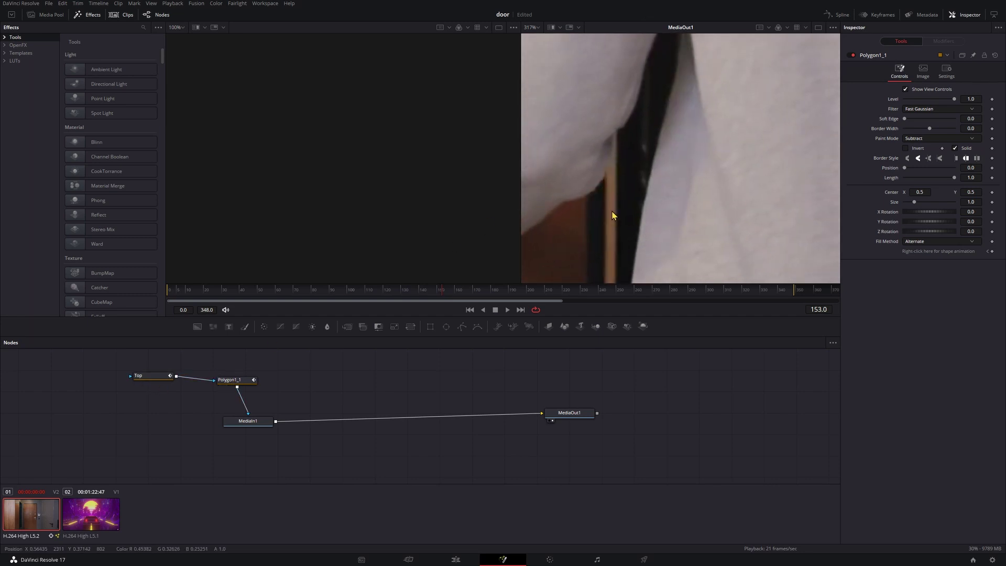
pyautogui.moveTo(614, 215); pyautogui.dragTo(664, 131)
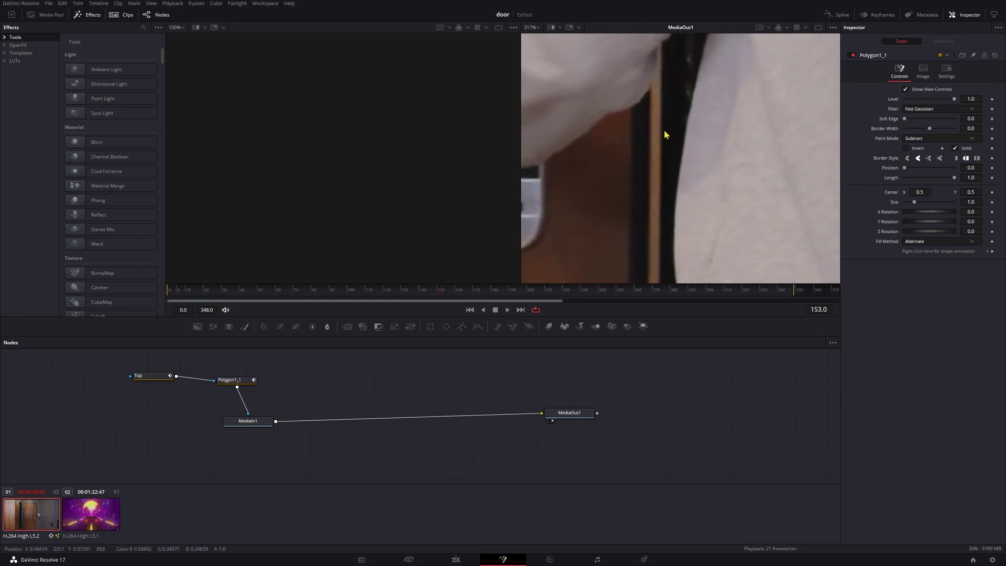
pyautogui.click(241, 381)
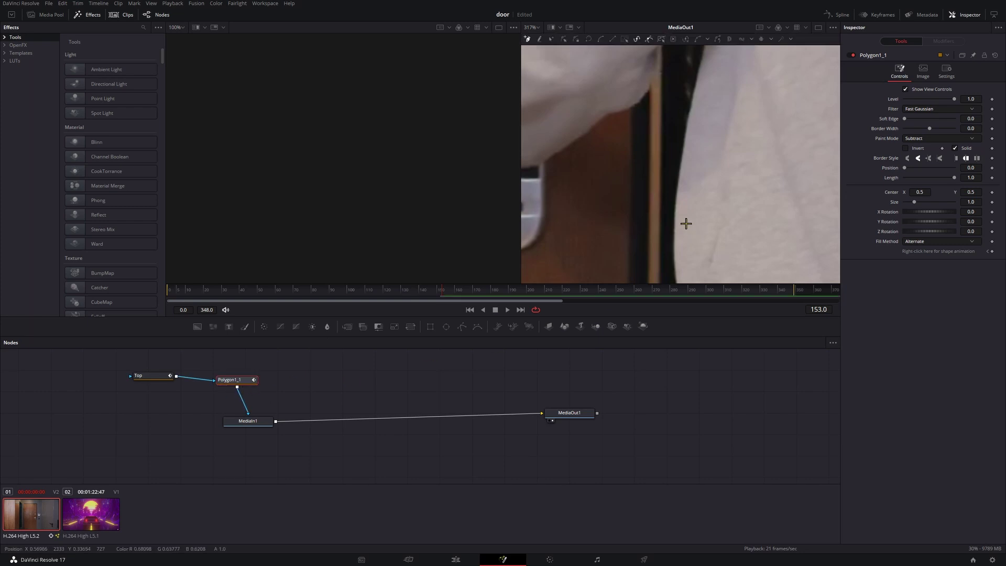
pyautogui.press('F2')
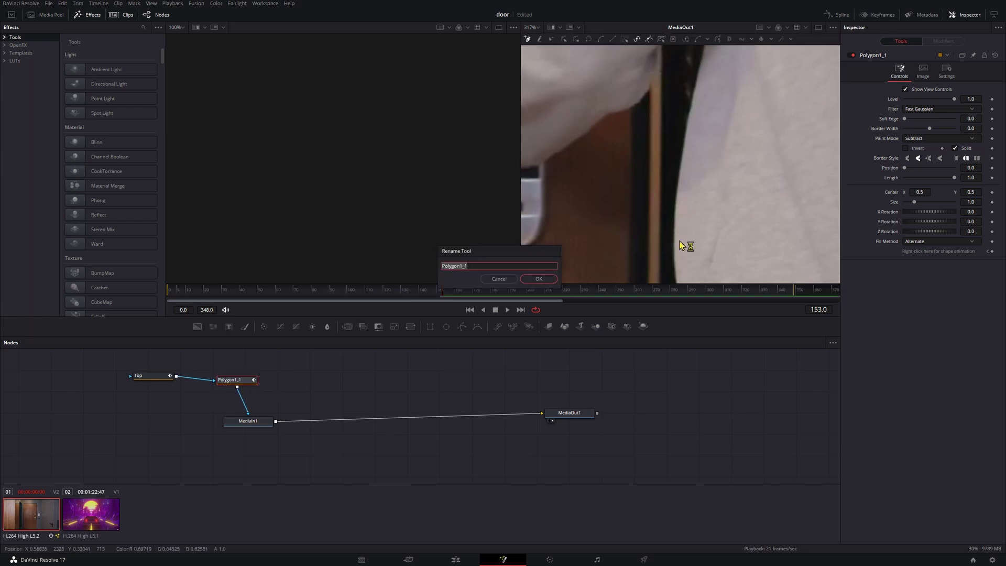
pyautogui.write('VB')
pyautogui.write('Bot')
pyautogui.press('Return')
# Draw a closed, narrow Bot mask over the door gap from below the man's sleeve down to his jeans pocket at frame 153
pyautogui.scroll(2, 671, 136)
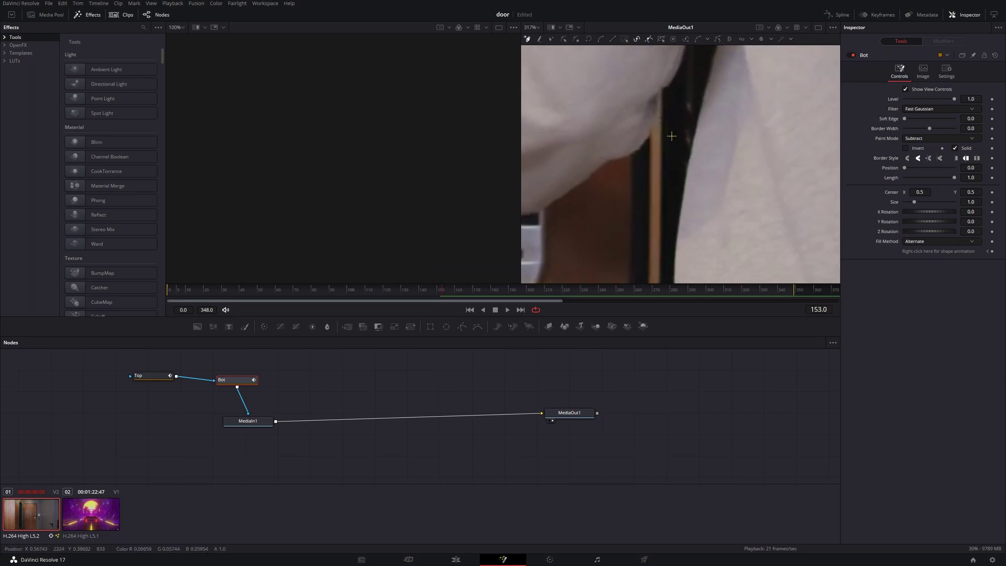
pyautogui.click(658, 121)
pyautogui.click(649, 130)
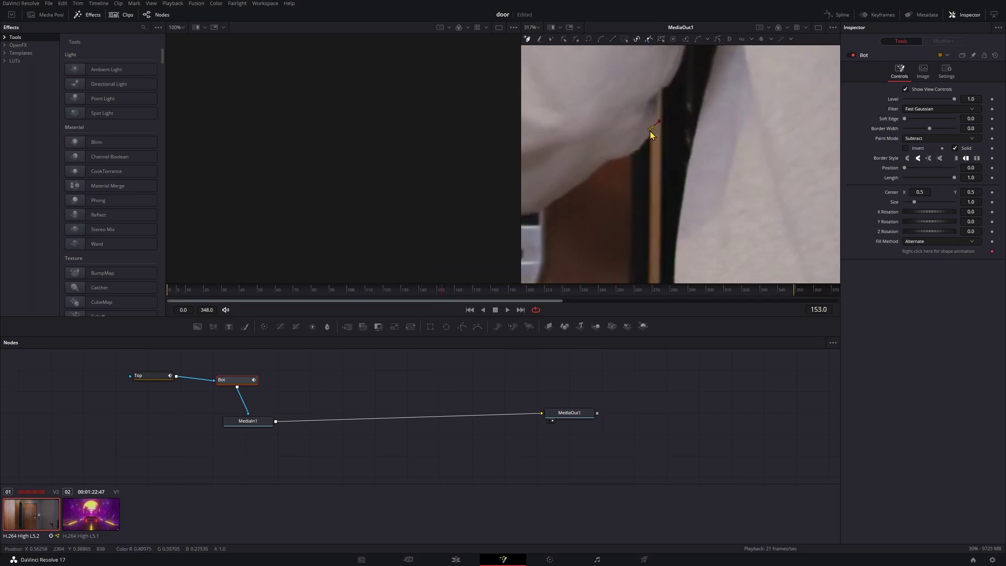
pyautogui.click(650, 139)
pyautogui.scroll(-8, 654, 218)
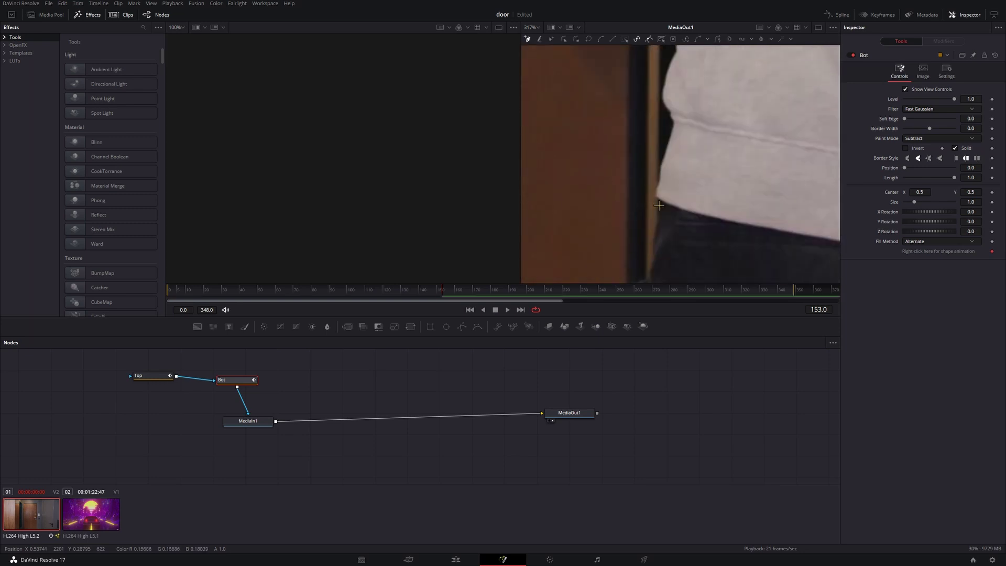
pyautogui.click(650, 134)
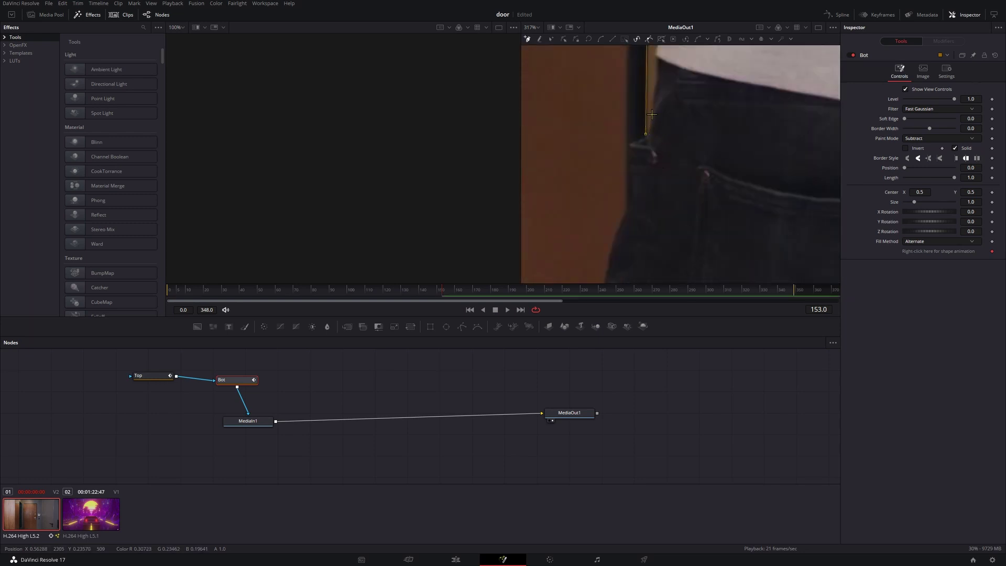
pyautogui.click(655, 89)
pyautogui.scroll(3, 694, 79)
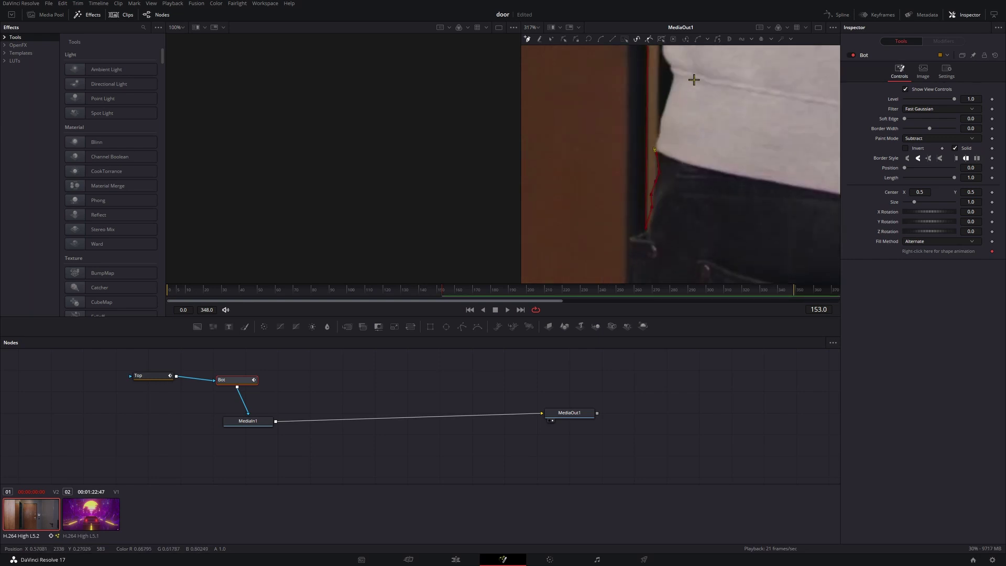
pyautogui.click(657, 138)
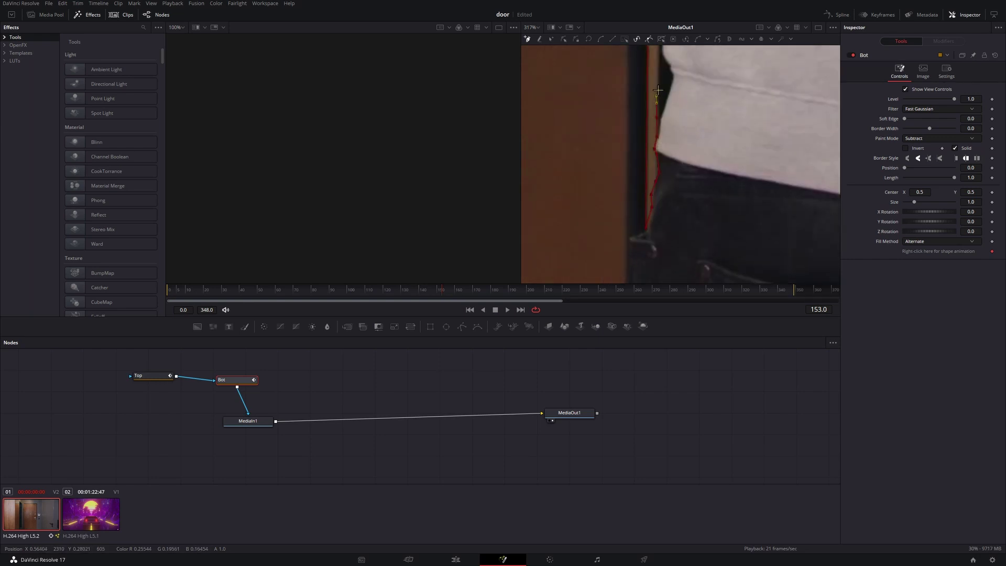
pyautogui.scroll(4, 660, 95)
pyautogui.click(661, 98)
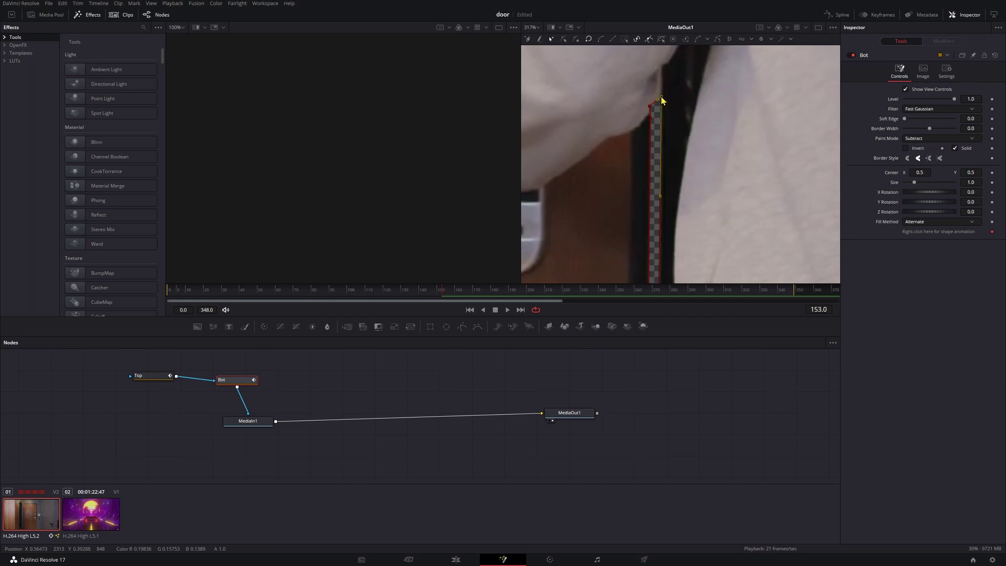
pyautogui.click(706, 450)
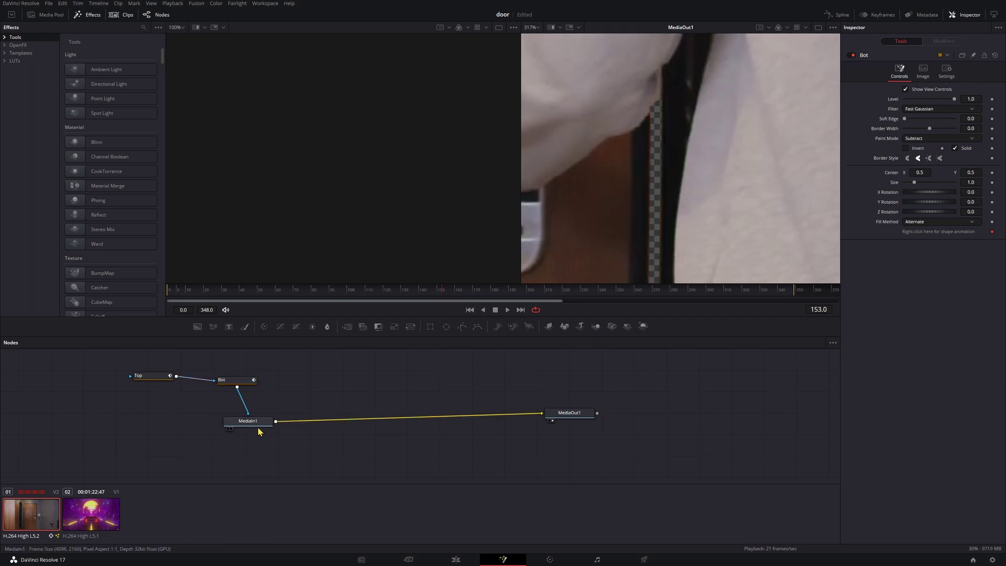
# Fine-tune the Bot mask's upper point against the sleeve and check its outline down to the jeans
pyautogui.click(226, 380)
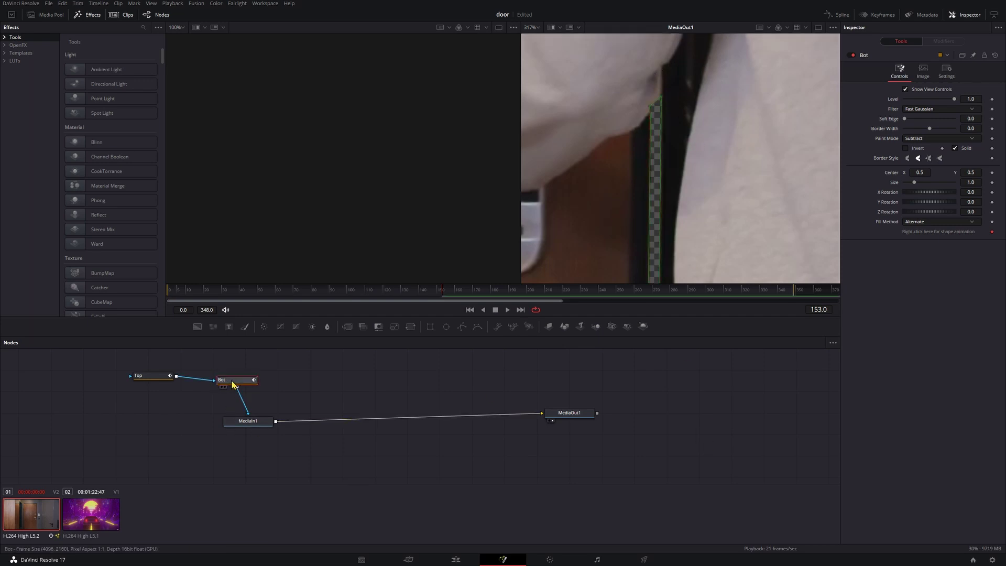
pyautogui.click(654, 104)
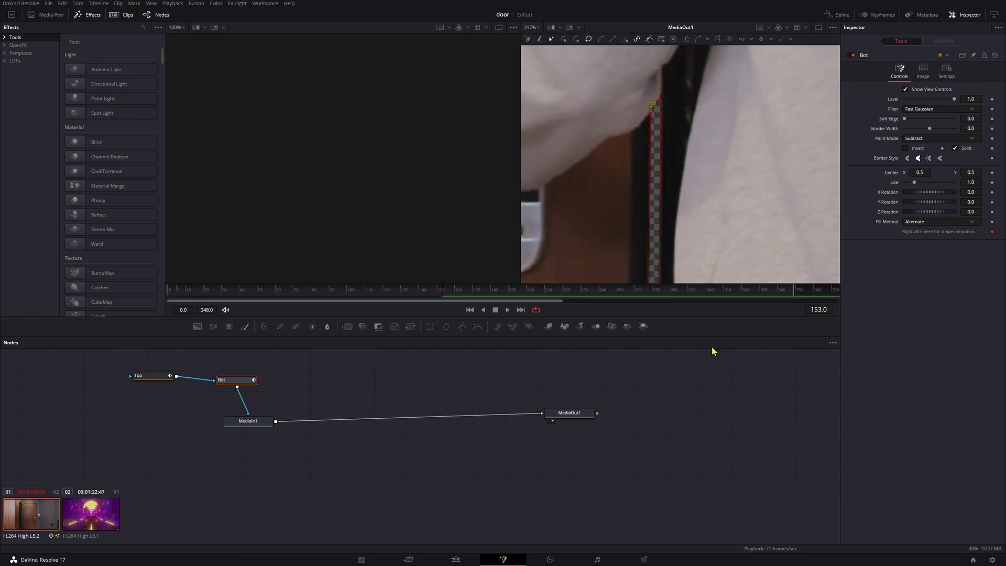
pyautogui.click(722, 396)
pyautogui.scroll(-3, 705, 184)
pyautogui.scroll(-3, 705, 183)
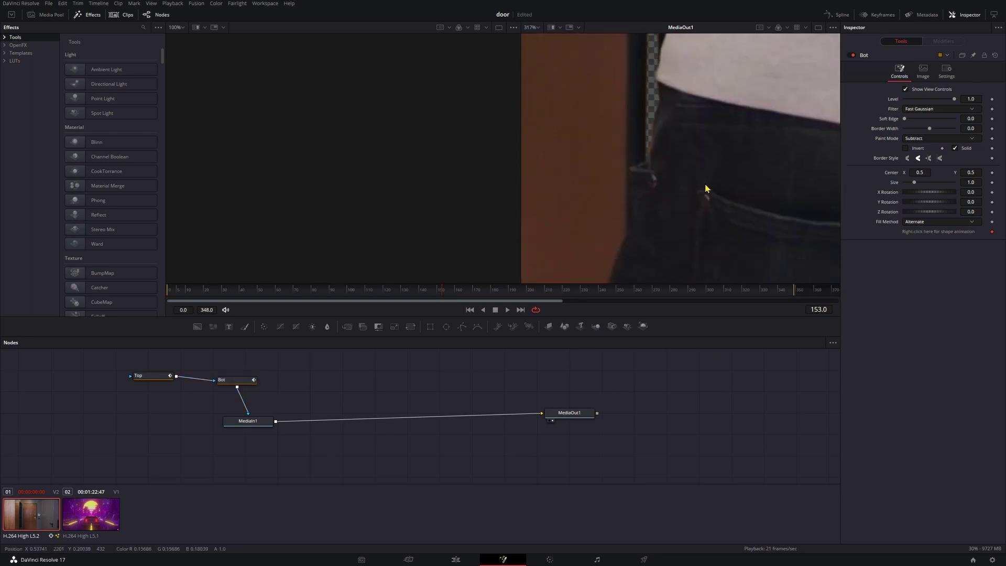
pyautogui.scroll(-1, 650, 130)
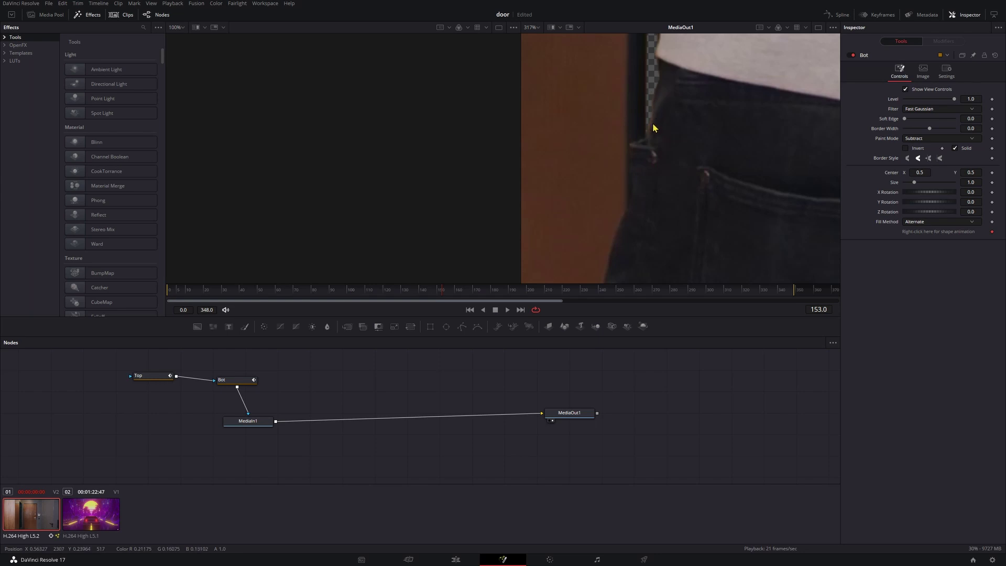
# Widen the Top mask at frame 153 by moving its door-side upper and lower points to the door edge and shoulder
pyautogui.scroll(8, 708, 178)
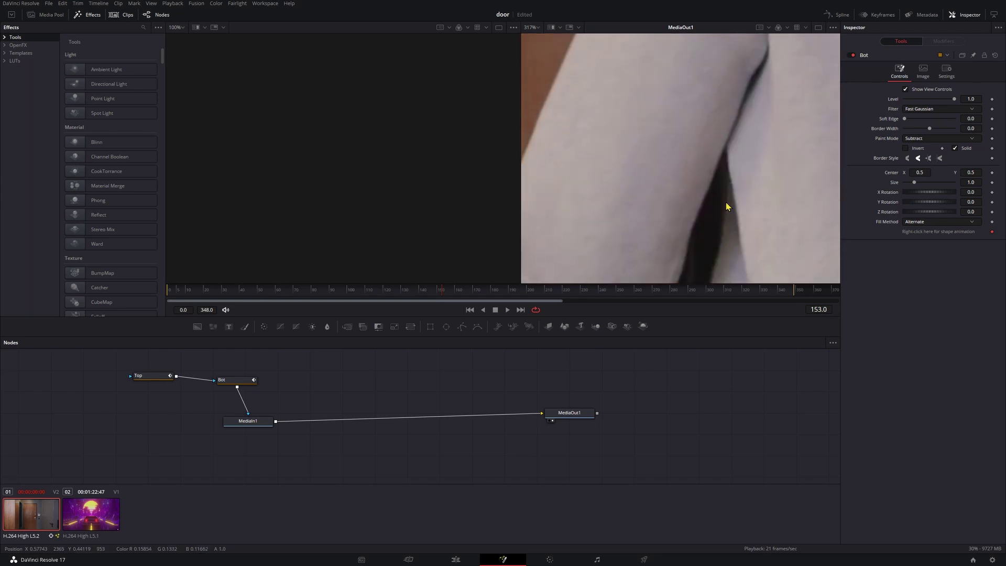
pyautogui.keyDown('ctrl'); pyautogui.scroll(-4, 712, 230); pyautogui.keyUp('ctrl')
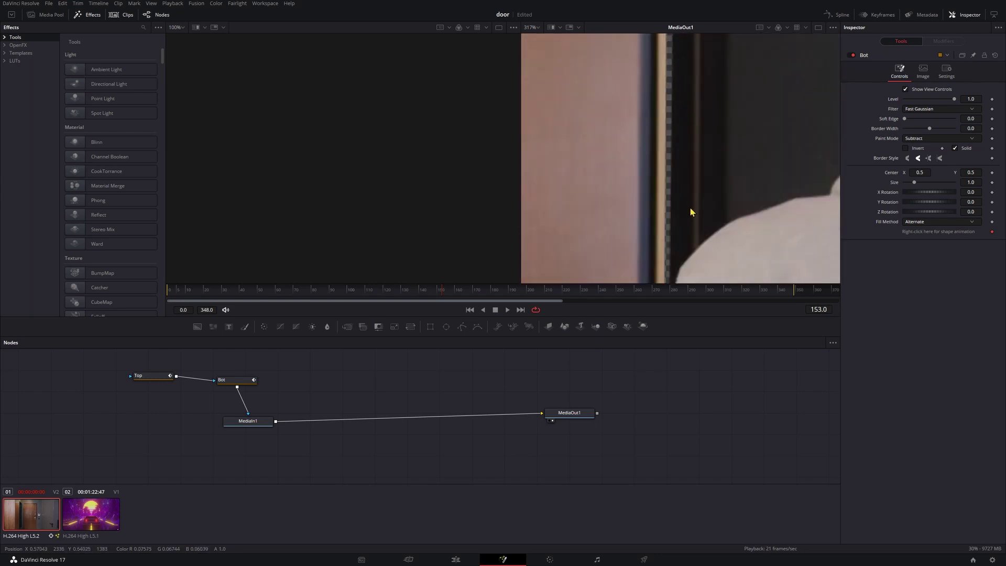
pyautogui.keyDown('ctrl'); pyautogui.scroll(-1, 681, 194); pyautogui.keyUp('ctrl')
pyautogui.scroll(3, 676, 189)
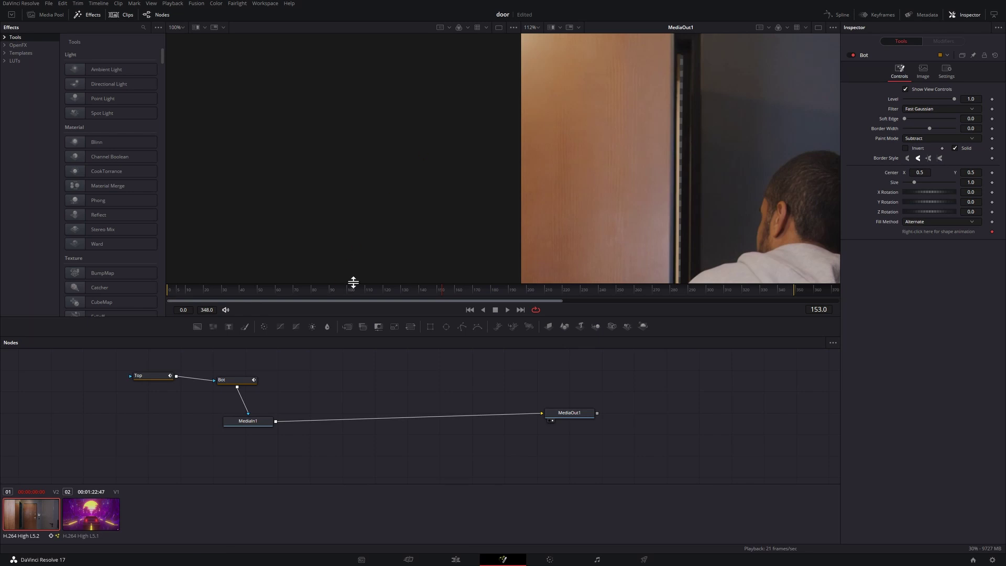
pyautogui.click(154, 381)
pyautogui.scroll(5, 695, 99)
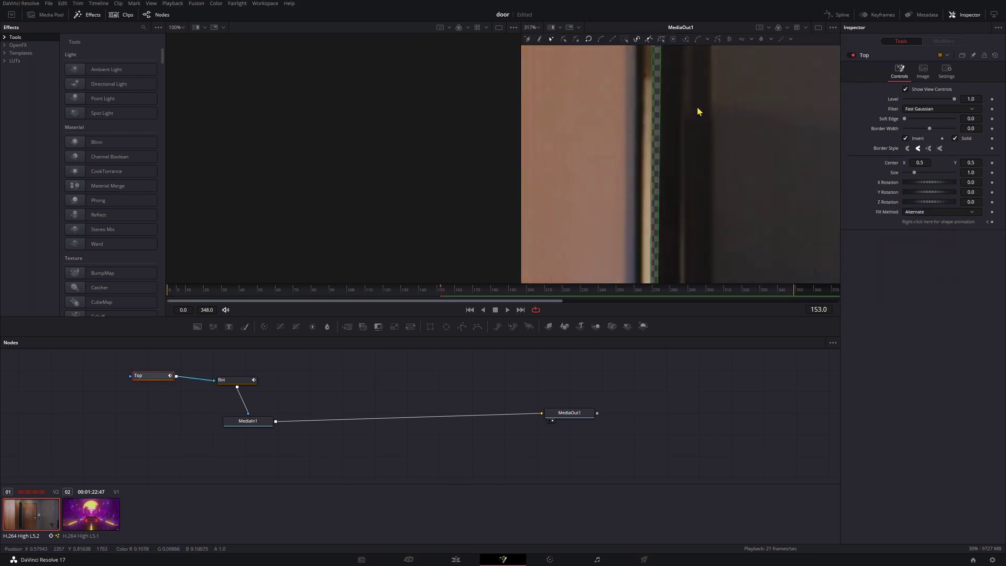
pyautogui.moveTo(656, 103); pyautogui.dragTo(645, 99)
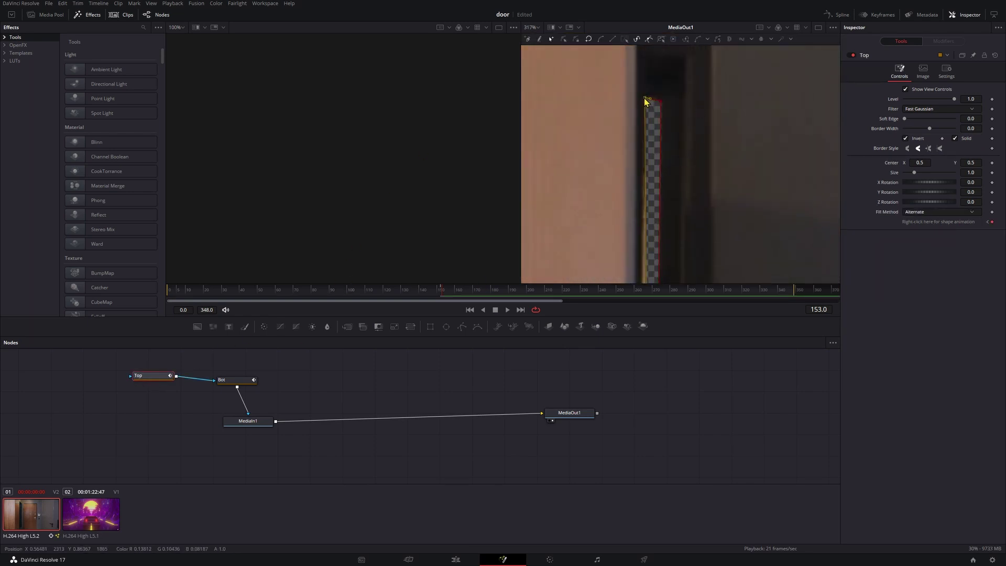
pyautogui.scroll(-5, 693, 200)
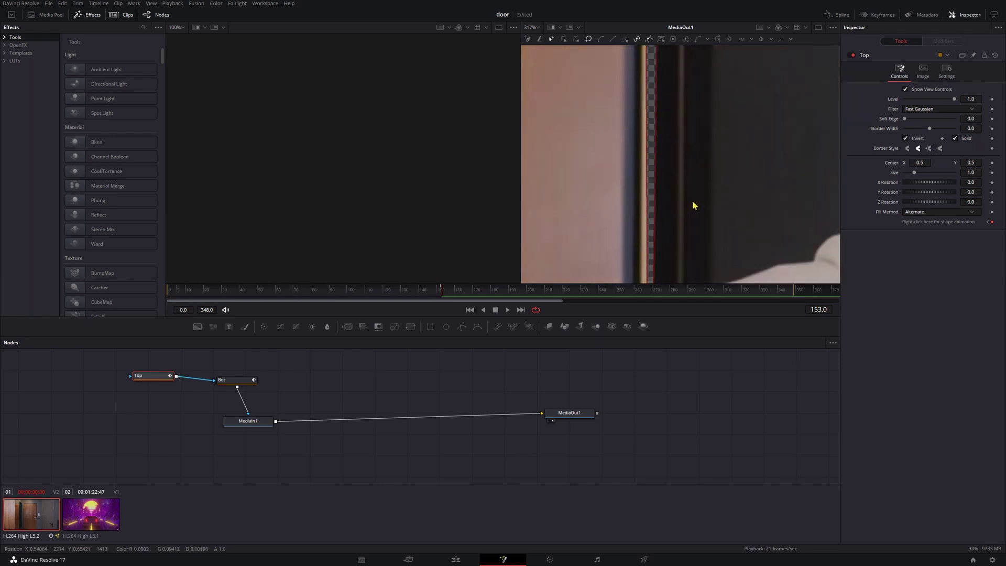
pyautogui.moveTo(648, 183); pyautogui.dragTo(639, 204)
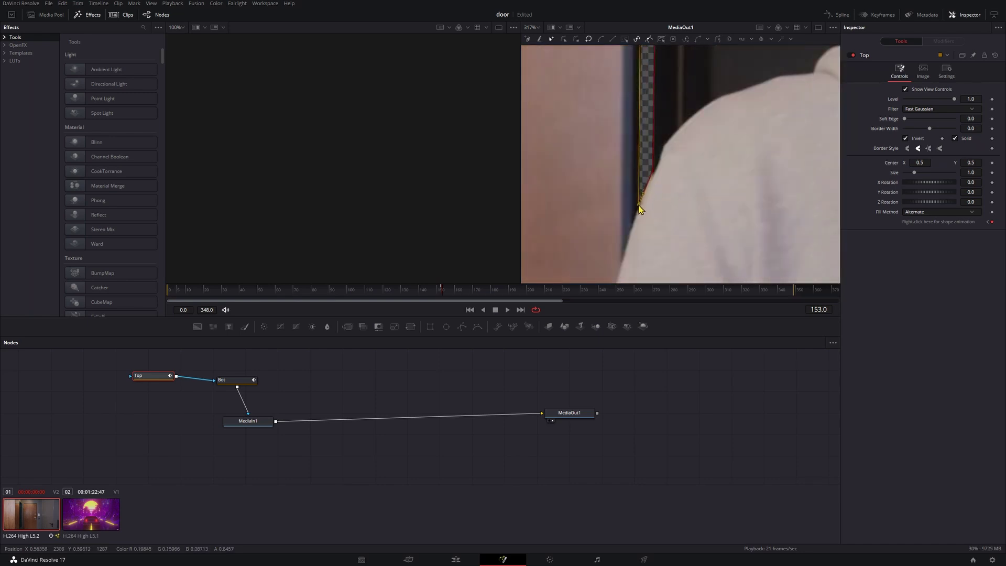
pyautogui.click(721, 454)
# Fine-tune the Top mask's door-side upper corner and its lower point at the shoulder on frame 153
pyautogui.scroll(5, 675, 241)
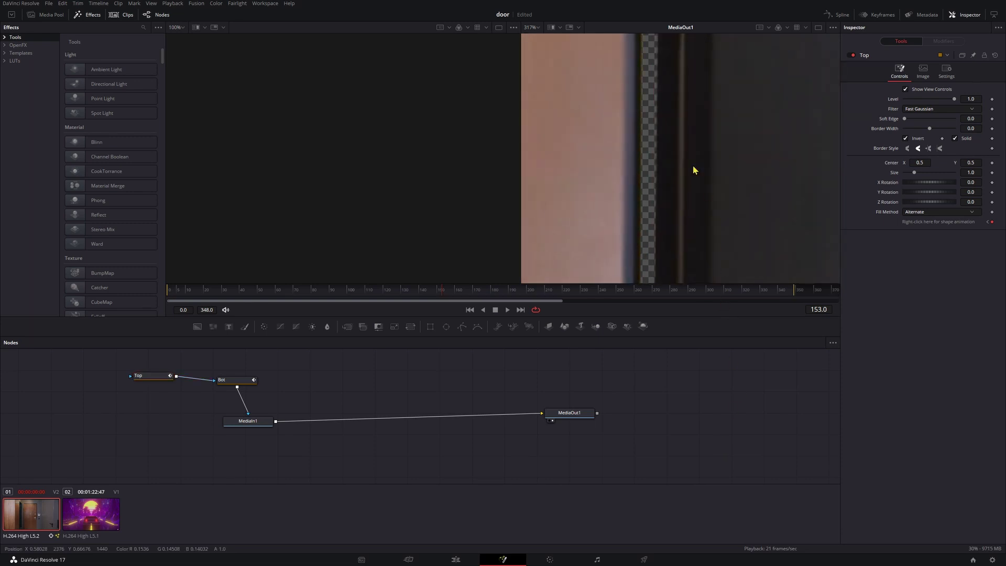
pyautogui.scroll(3, 682, 169)
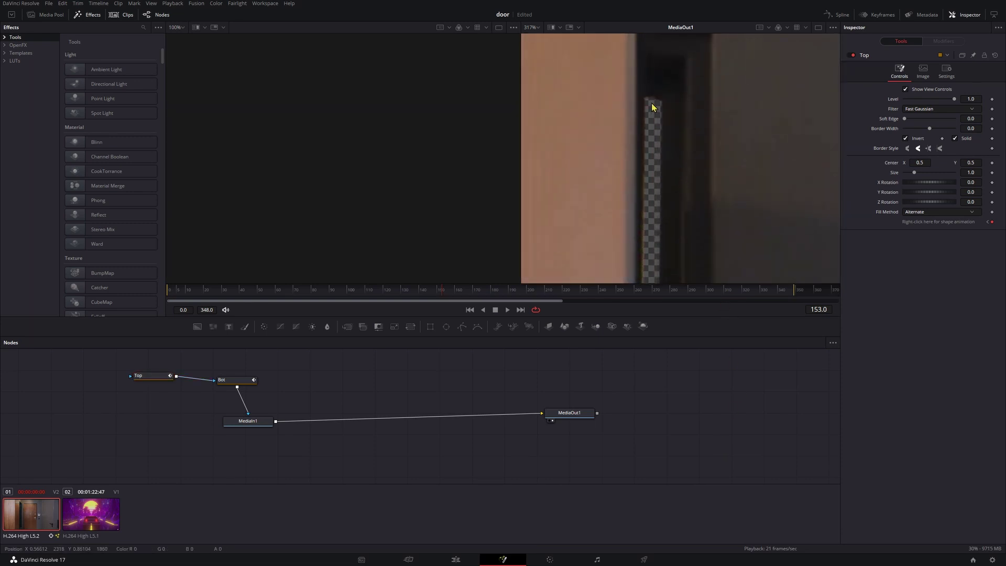
pyautogui.click(151, 376)
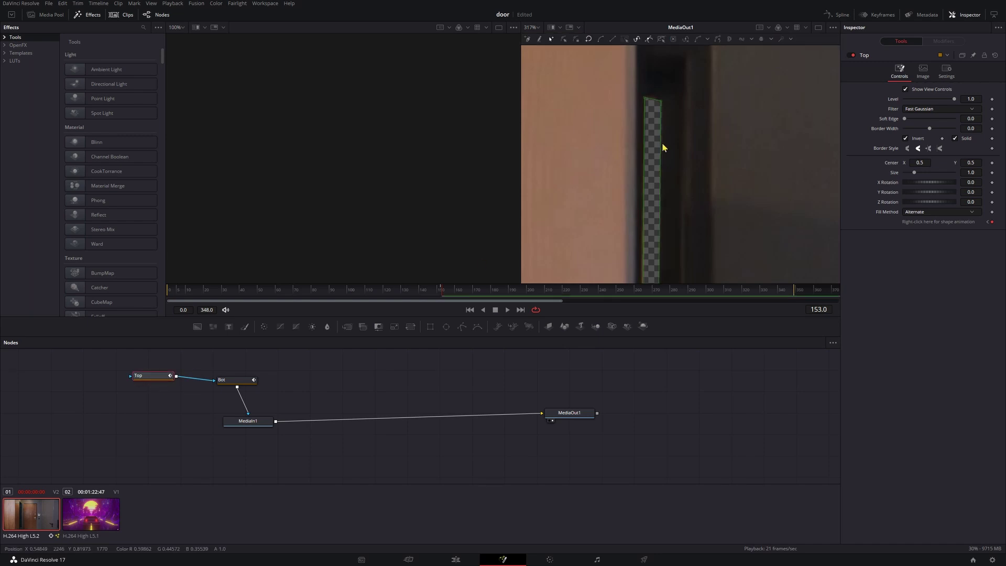
pyautogui.click(645, 99)
pyautogui.click(691, 421)
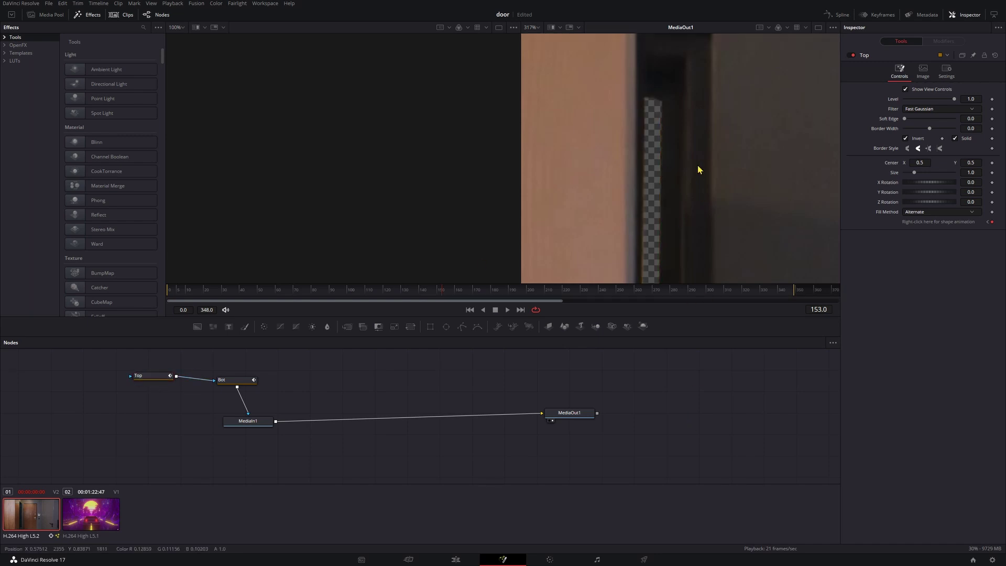
pyautogui.click(160, 379)
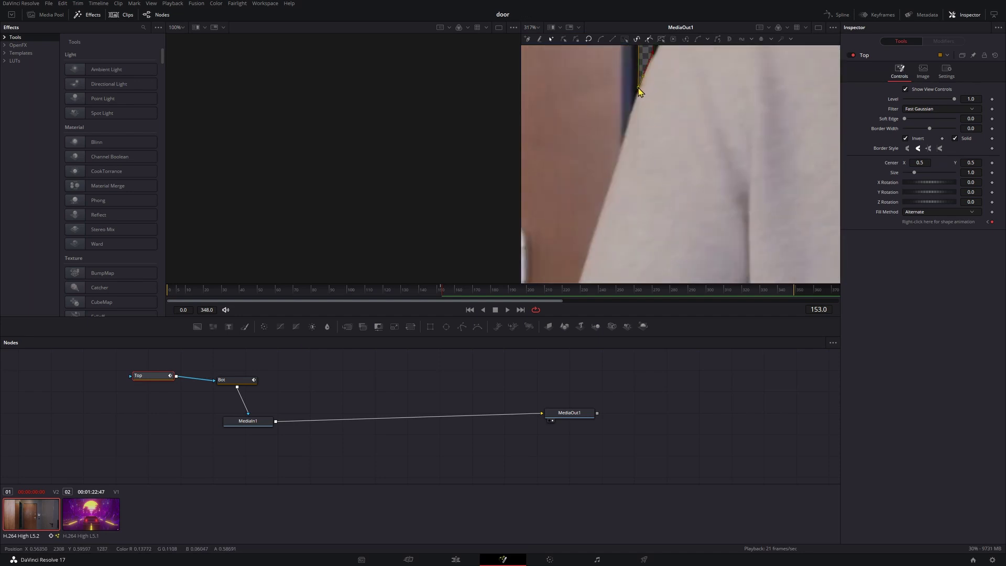
pyautogui.click(680, 429)
# Examine the Top and Bot masks along the whole door gap at frame 153 and compare them with frame 152
pyautogui.scroll(8, 737, 237)
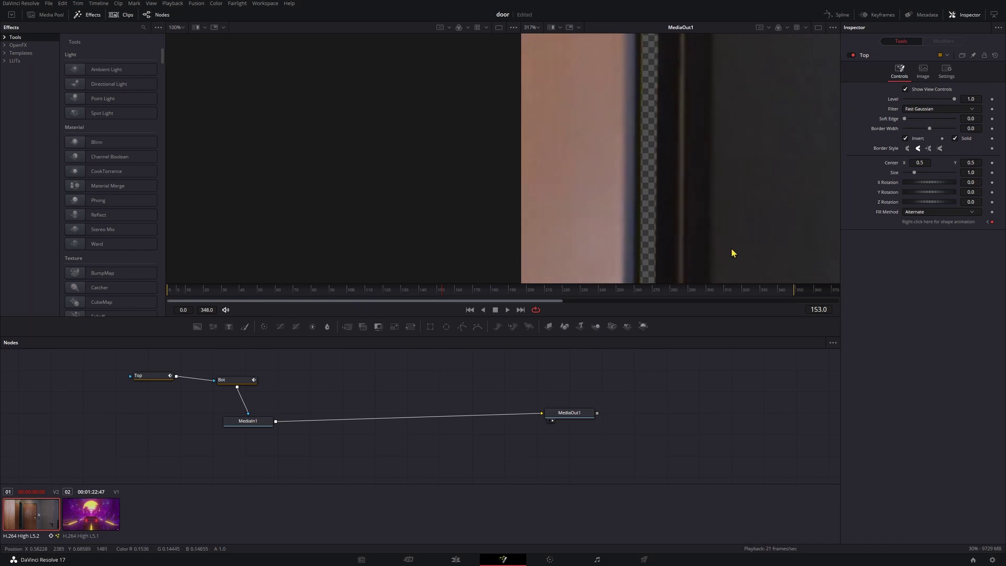
pyautogui.scroll(-10, 727, 259)
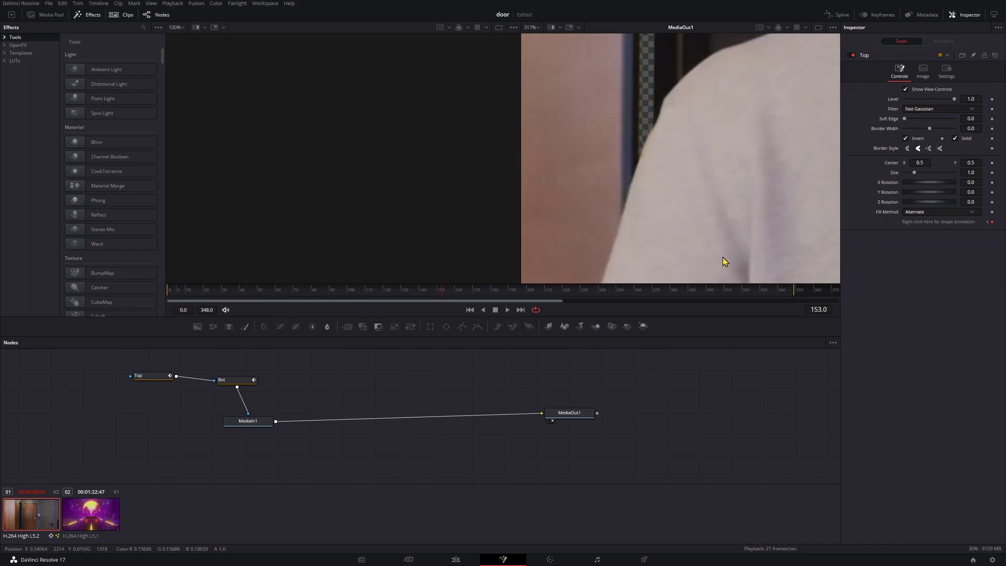
pyautogui.scroll(-6, 718, 257)
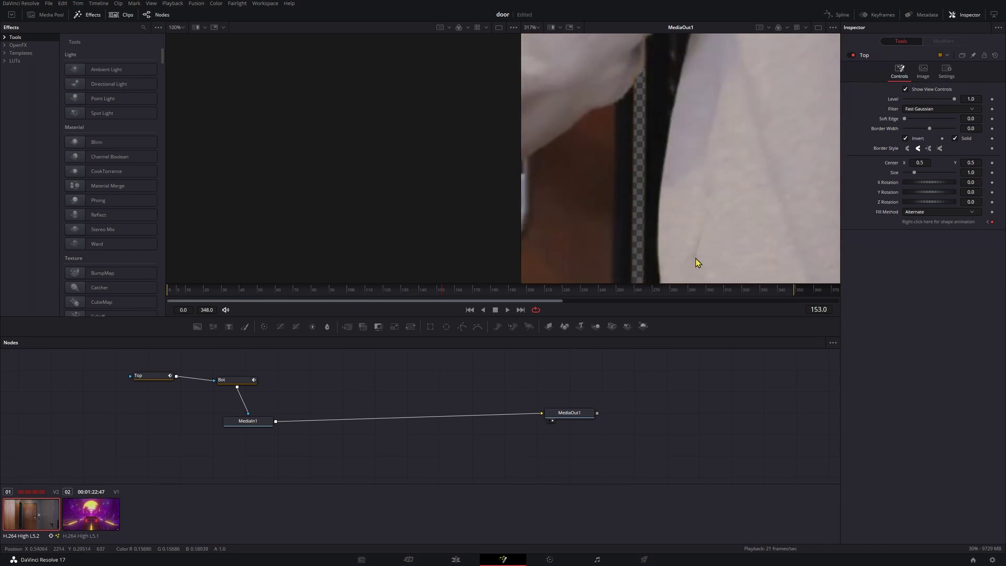
pyautogui.scroll(-7, 696, 263)
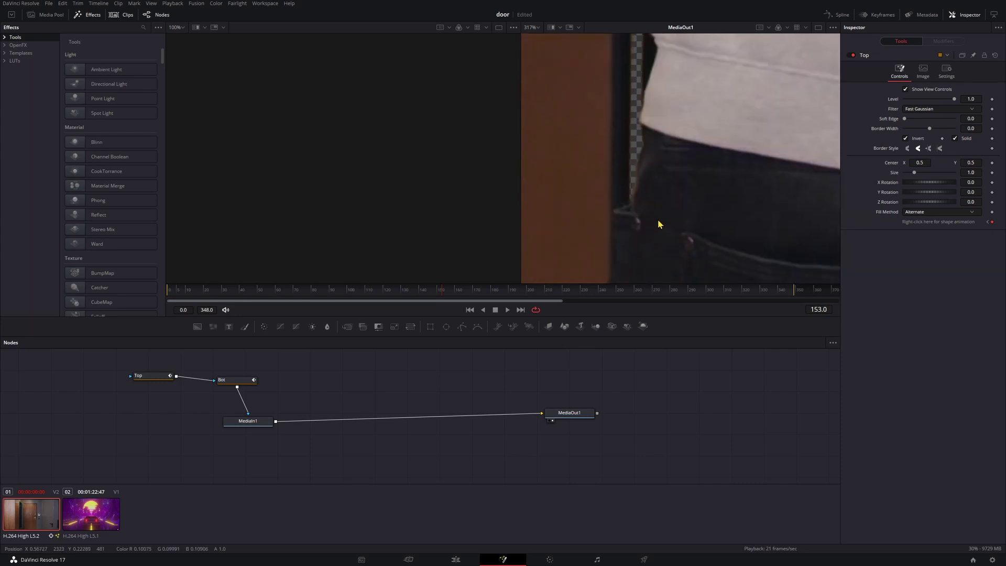
pyautogui.scroll(10, 659, 224)
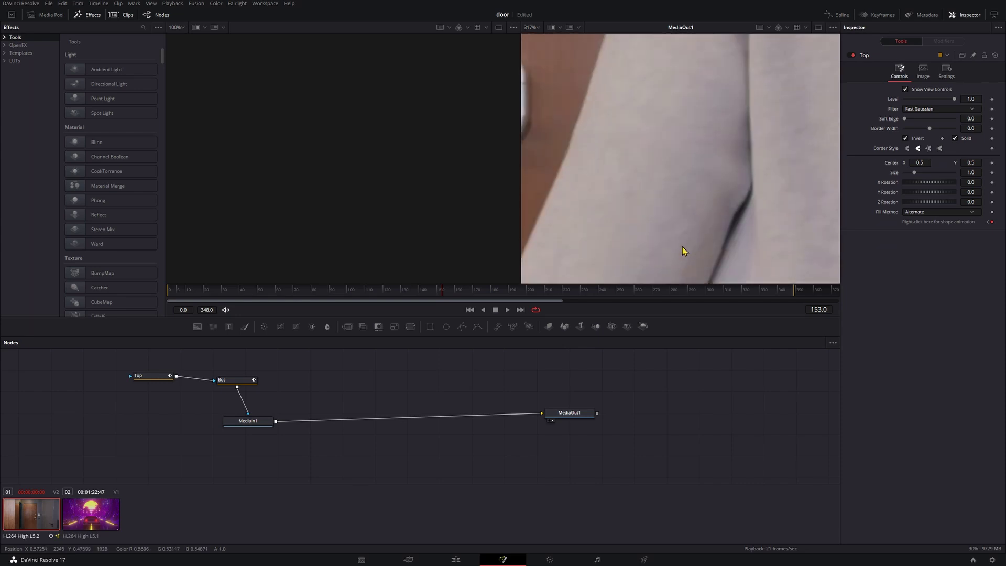
pyautogui.scroll(6, 682, 251)
pyautogui.press('Left')
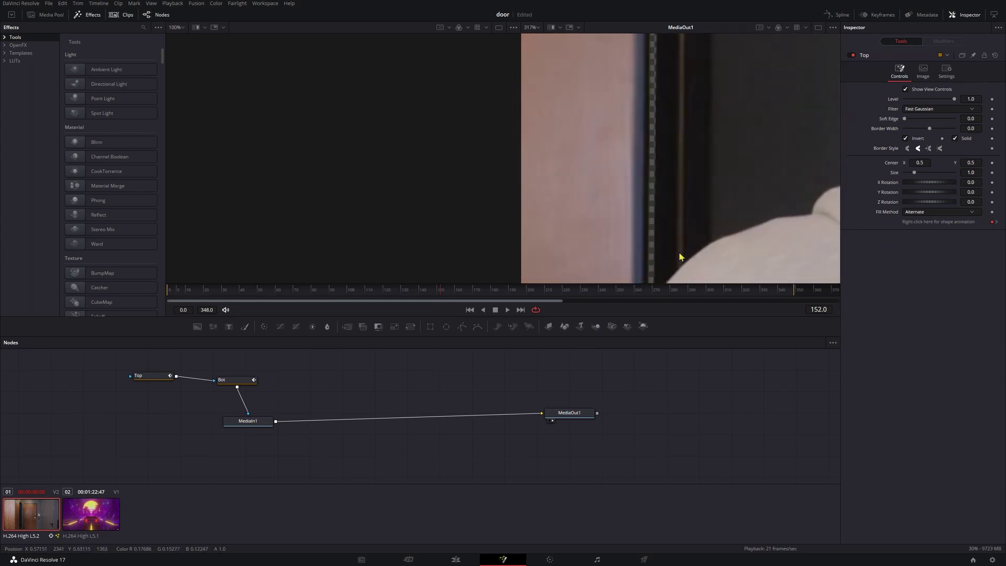
pyautogui.hotkey('ctrl', 'f')
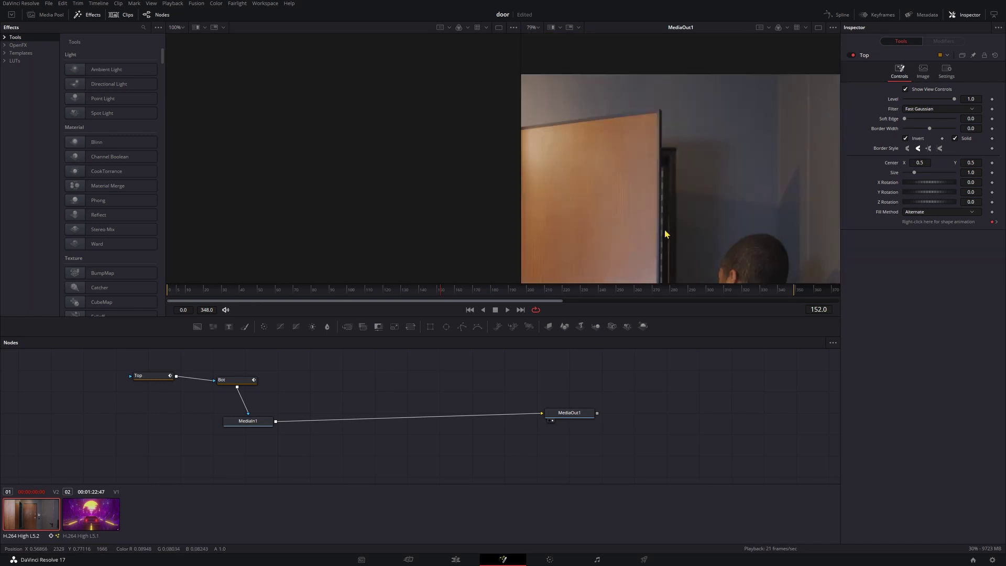
pyautogui.scroll(-8, 666, 237)
pyautogui.scroll(3, 667, 237)
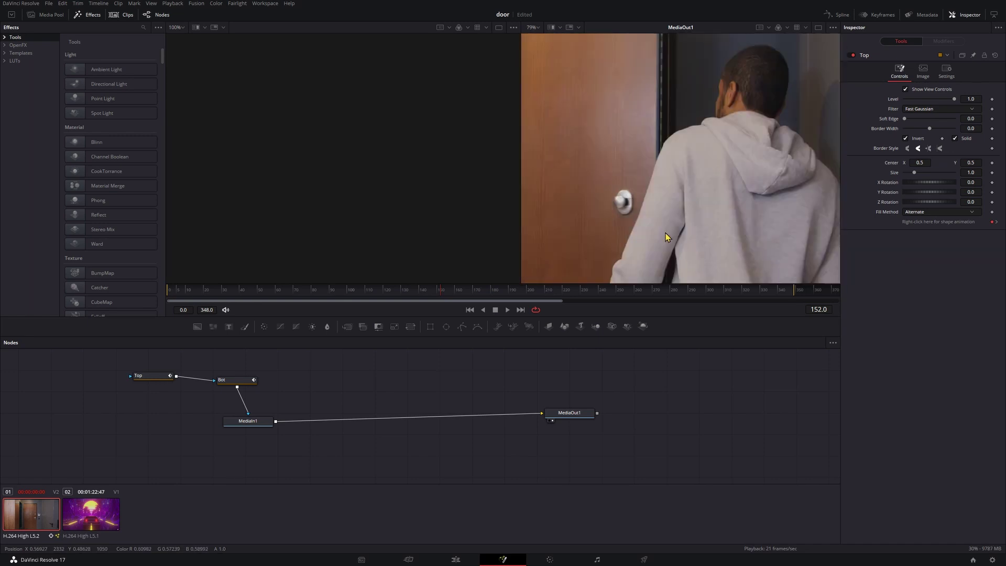
pyautogui.press('Right')
pyautogui.scroll(5, 666, 237)
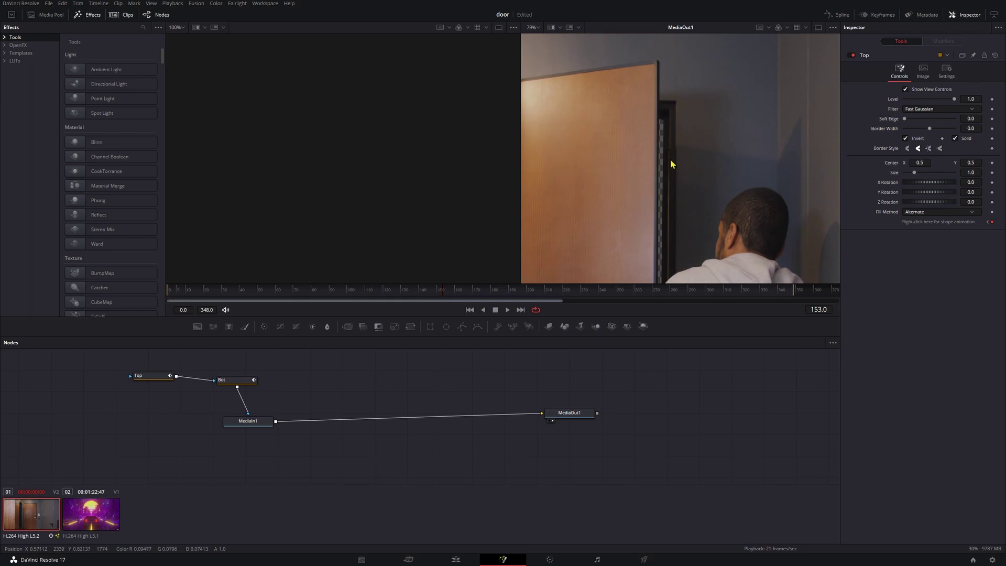
pyautogui.scroll(-4, 673, 173)
# Advance to frame 154 and move the Top mask's upper corners to the top of the door gap
pyautogui.press('Right')
pyautogui.scroll(2, 664, 171)
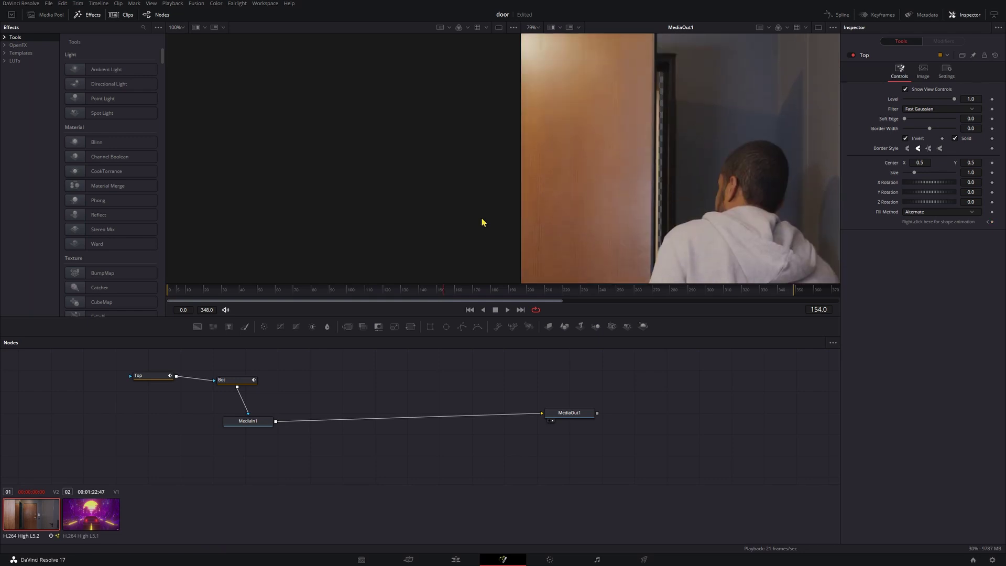
pyautogui.click(150, 376)
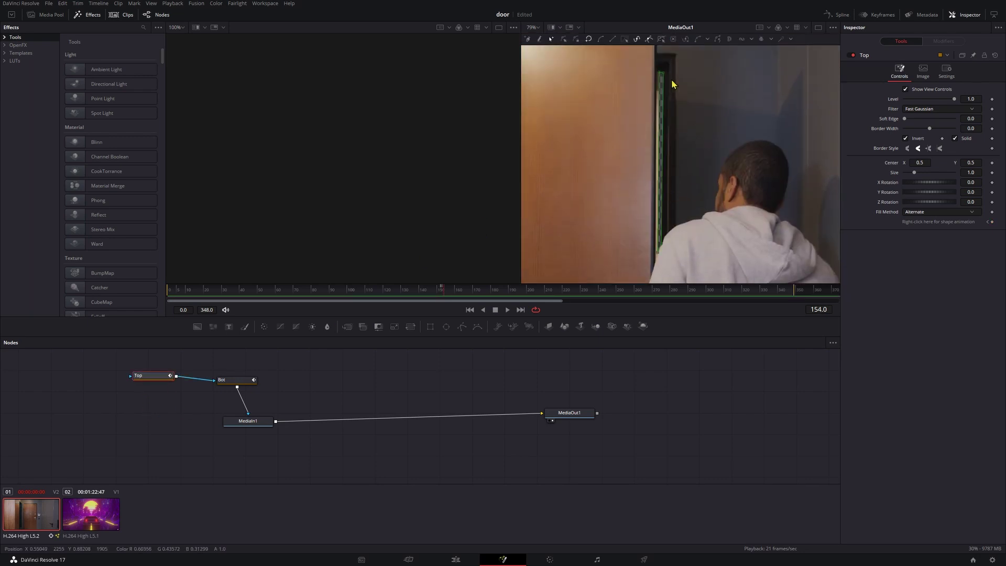
pyautogui.scroll(8, 673, 84)
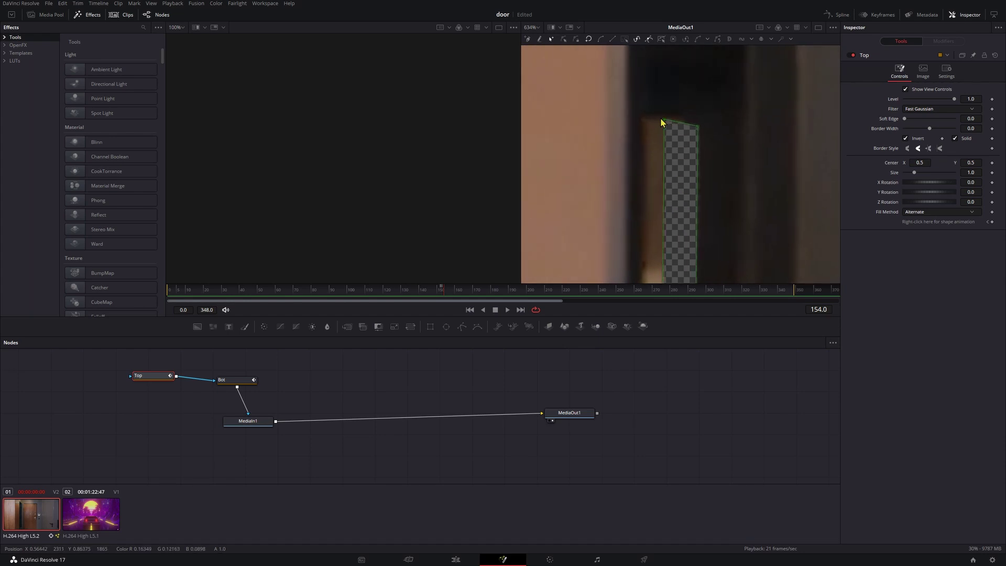
pyautogui.moveTo(667, 121)
pyautogui.mouseDown()
pyautogui.moveTo(641, 119)
pyautogui.moveTo(663, 133)
pyautogui.moveTo(684, 119)
pyautogui.mouseUp()
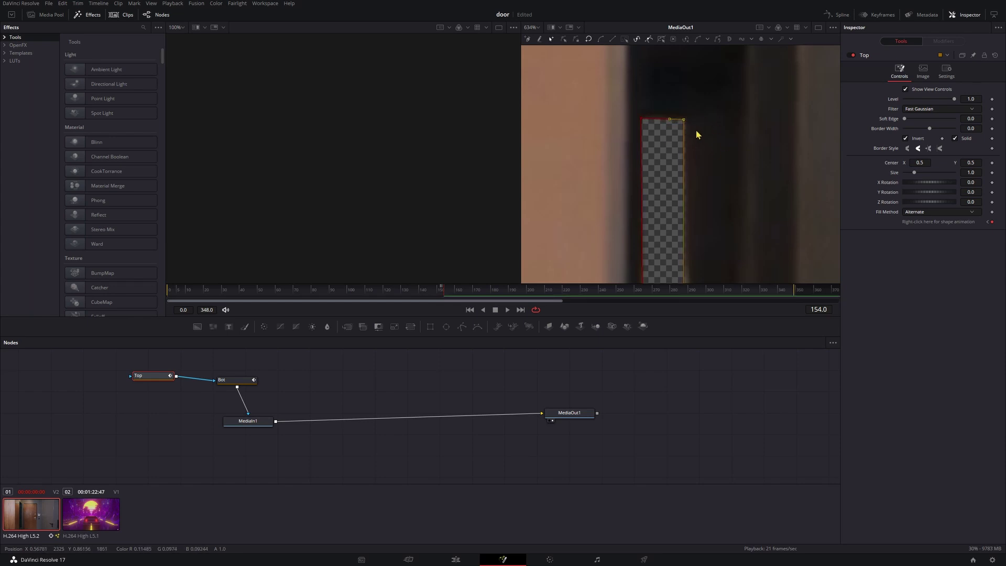
# Move the Top mask's lower points on frame 154 to the door edge and shoulder, and check its outline
pyautogui.scroll(-15, 695, 137)
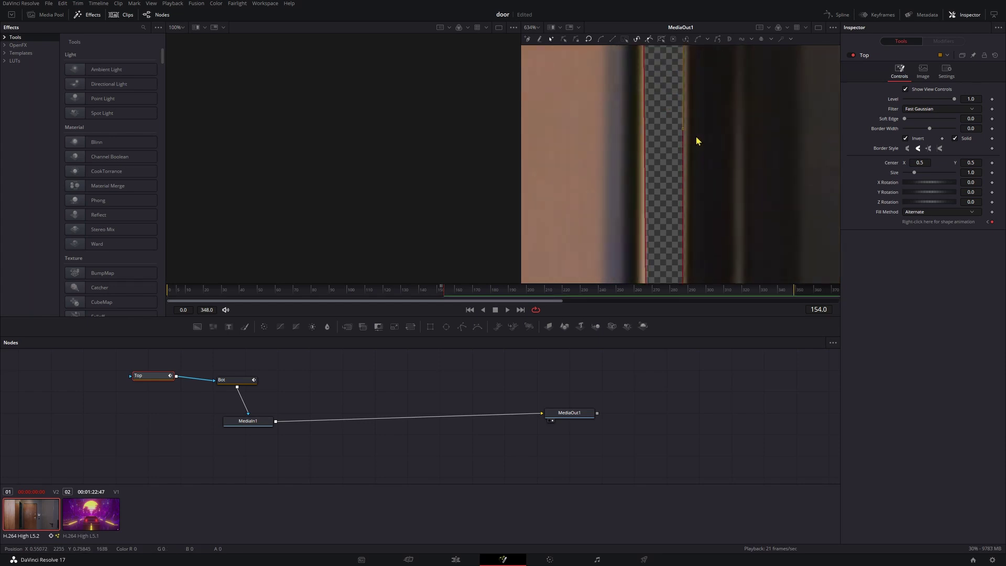
pyautogui.scroll(-5, 687, 147)
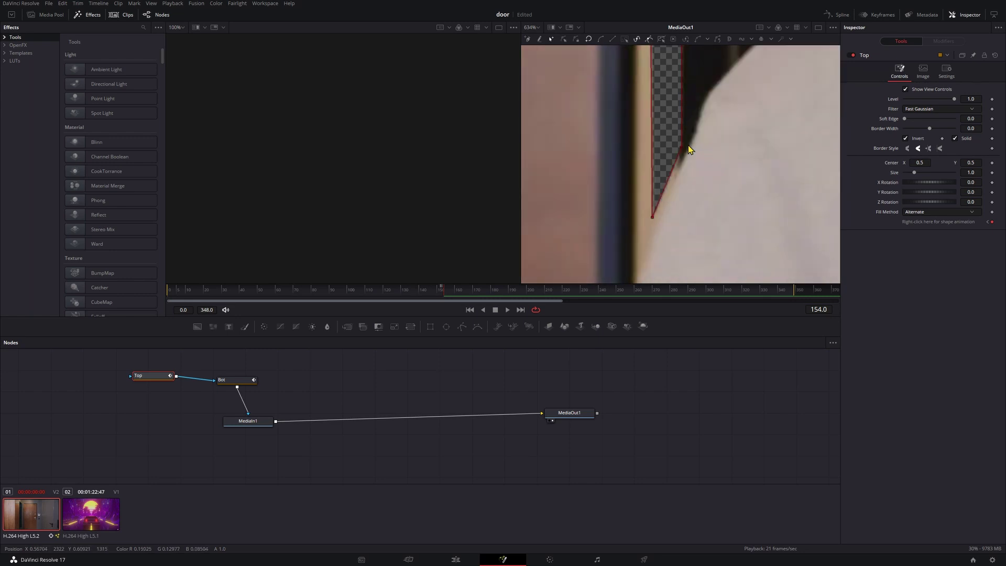
pyautogui.moveTo(680, 146); pyautogui.dragTo(633, 228)
pyautogui.scroll(-3, 662, 201)
pyautogui.scroll(10, 669, 175)
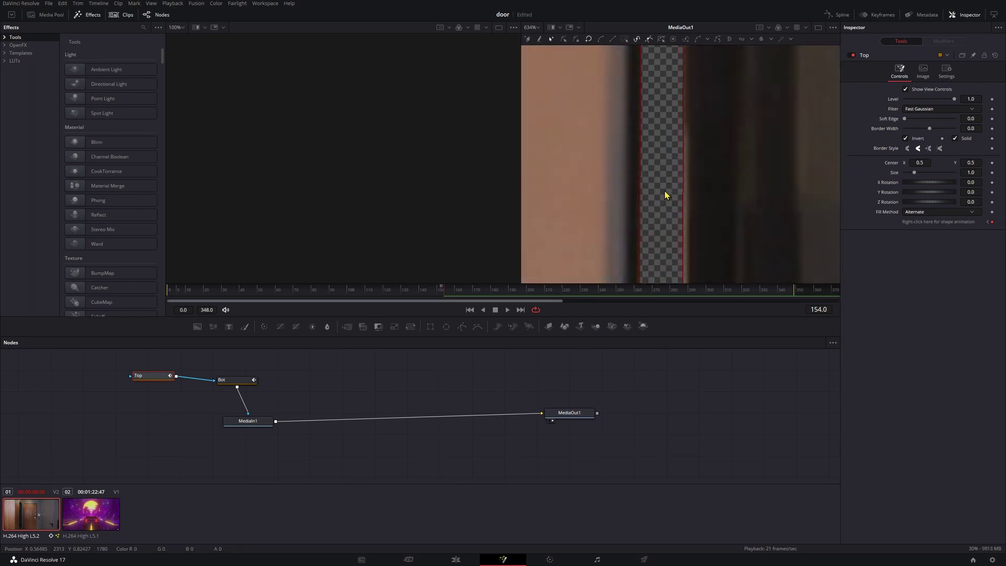
pyautogui.click(783, 434)
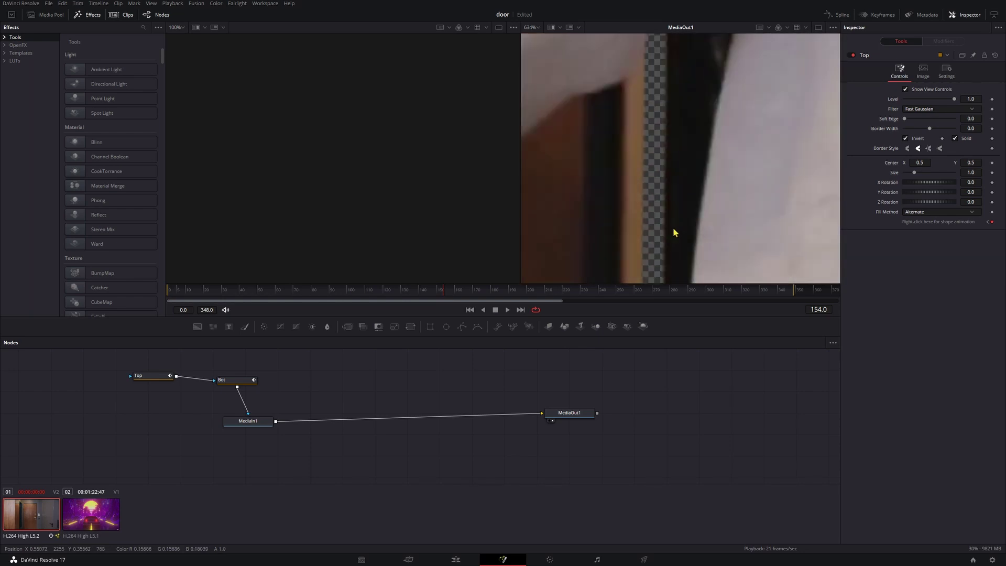
# Fit the Bot mask on frame 154 to the sleeve, the door edge and the jeans
pyautogui.click(242, 383)
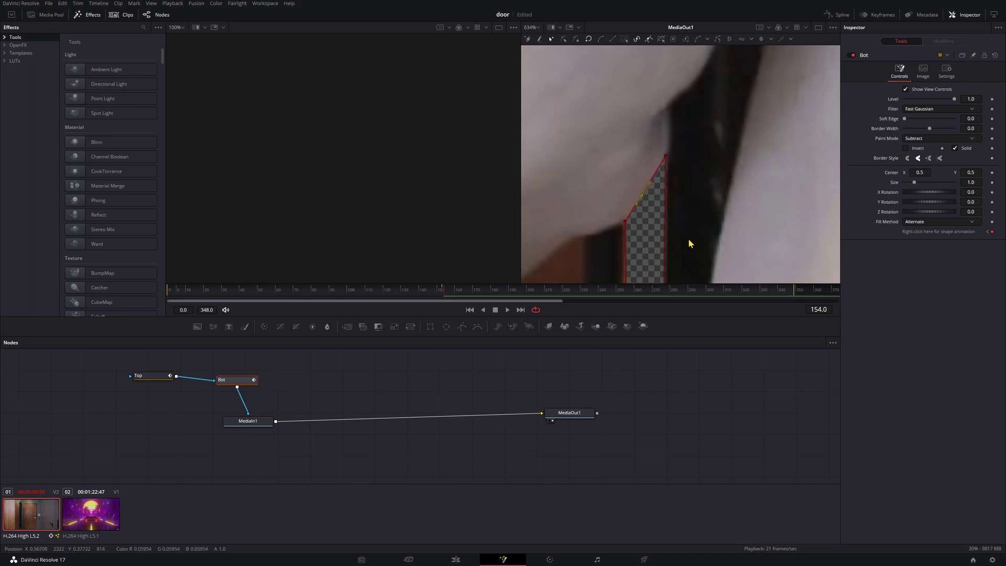
pyautogui.scroll(-8, 665, 227)
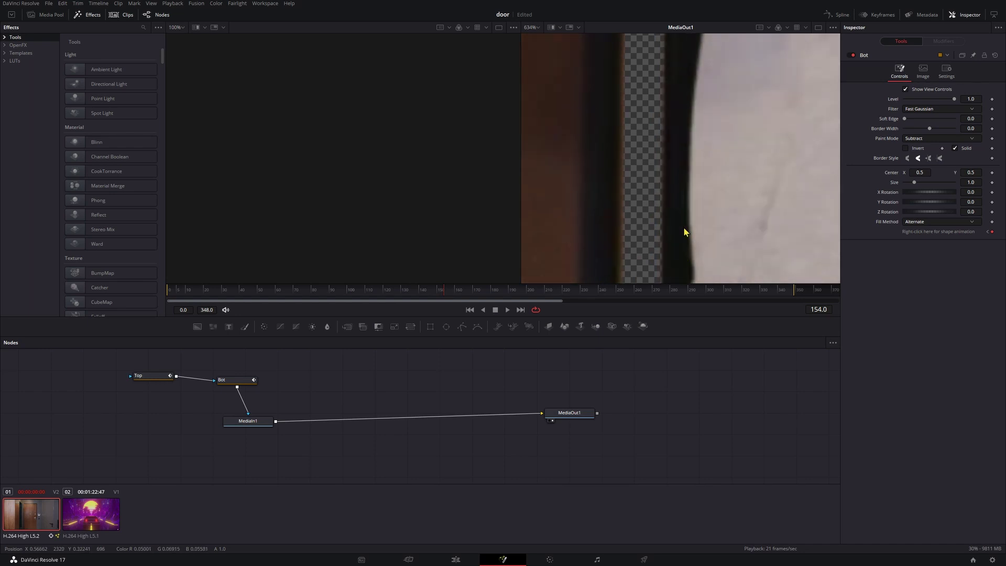
pyautogui.scroll(2, 672, 240)
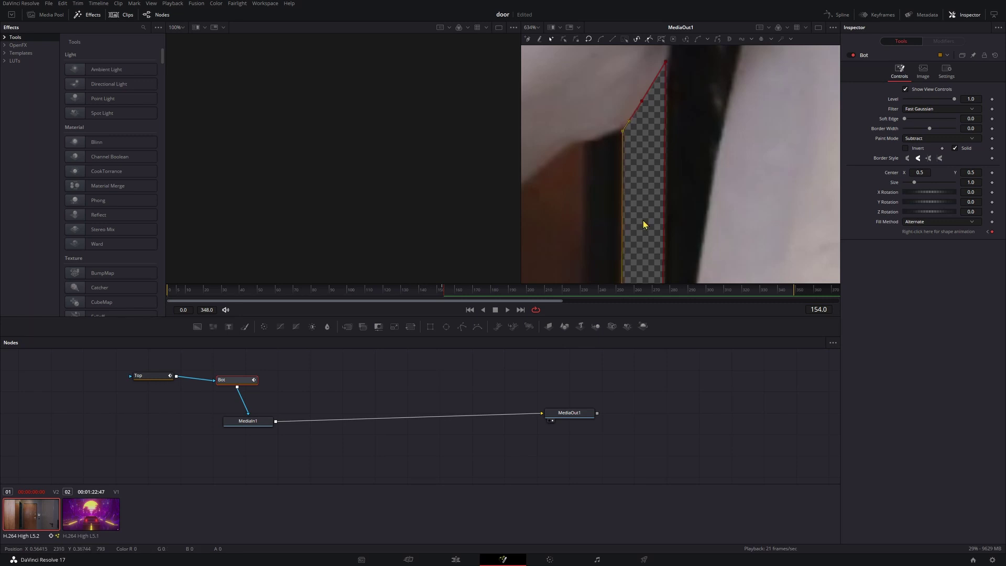
pyautogui.scroll(-15, 622, 209)
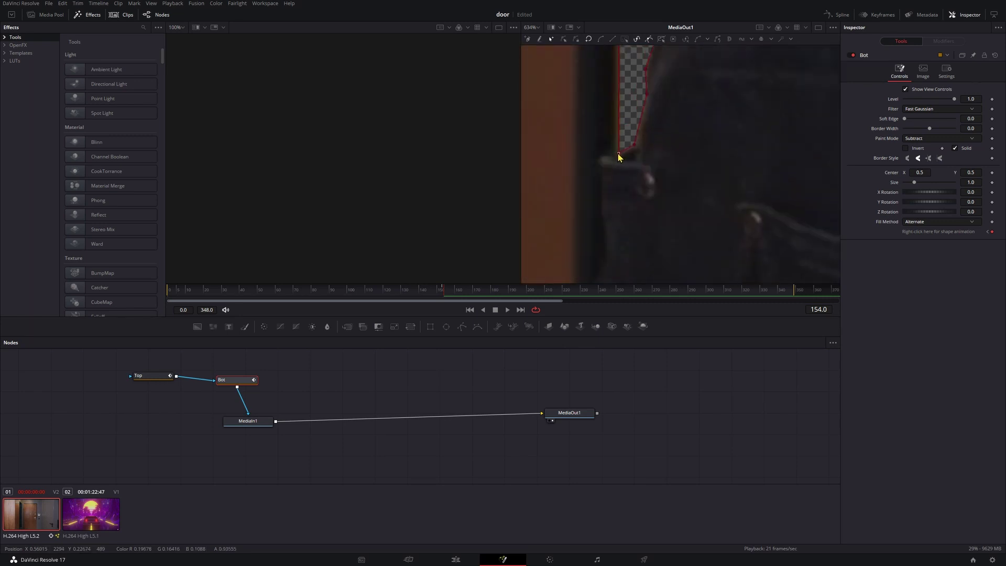
pyautogui.scroll(-10, 672, 183)
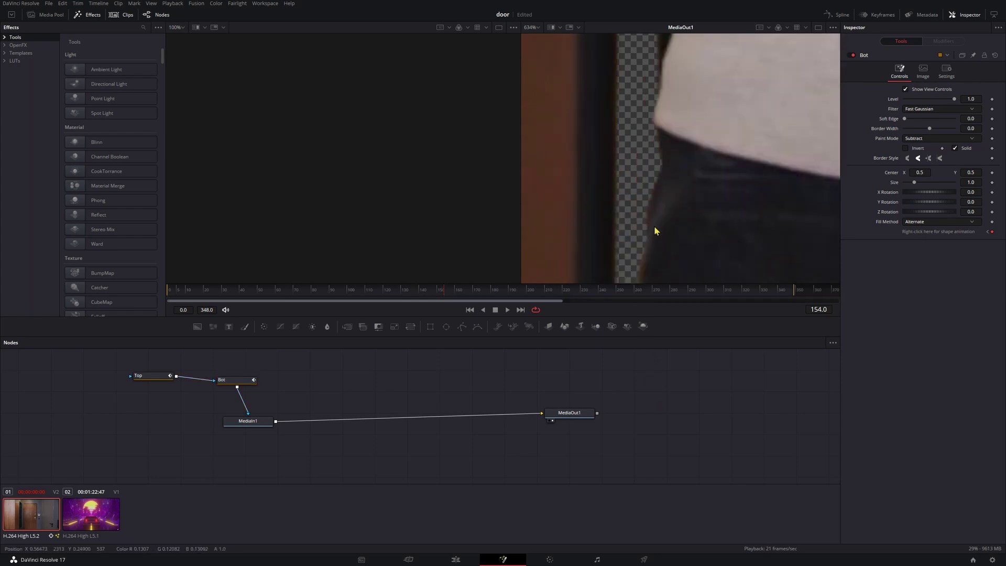
pyautogui.scroll(5, 675, 231)
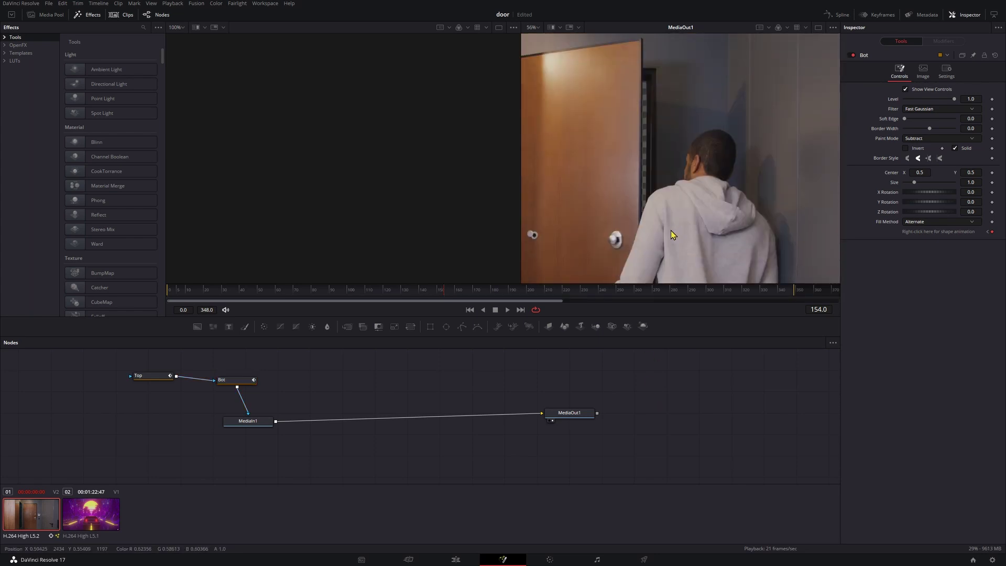
# Advance to frame 155 and examine how the masks line up with the door gap from top to jeans
pyautogui.scroll(-6, 671, 232)
pyautogui.scroll(1, 671, 235)
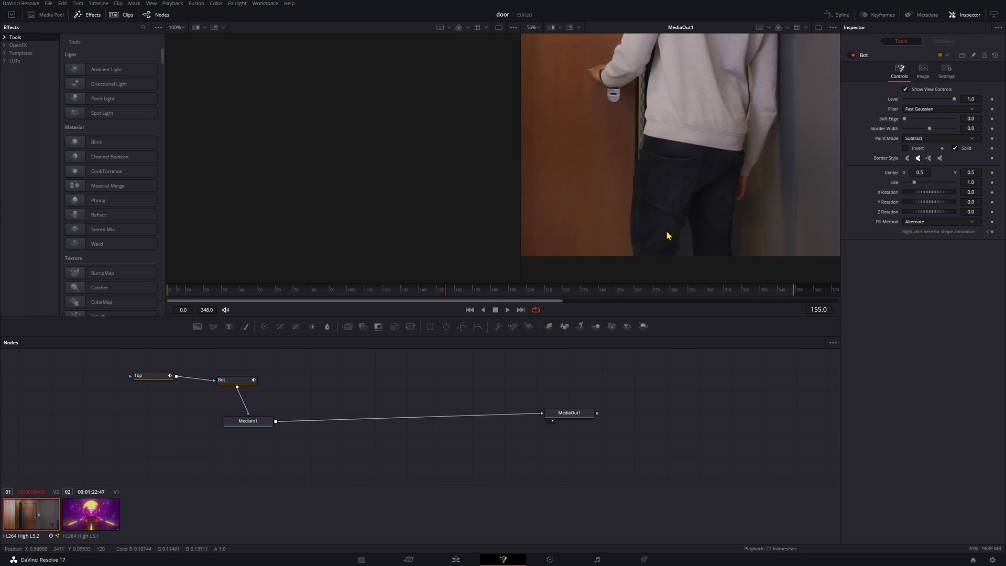
pyautogui.scroll(9, 667, 234)
pyautogui.scroll(8, 653, 149)
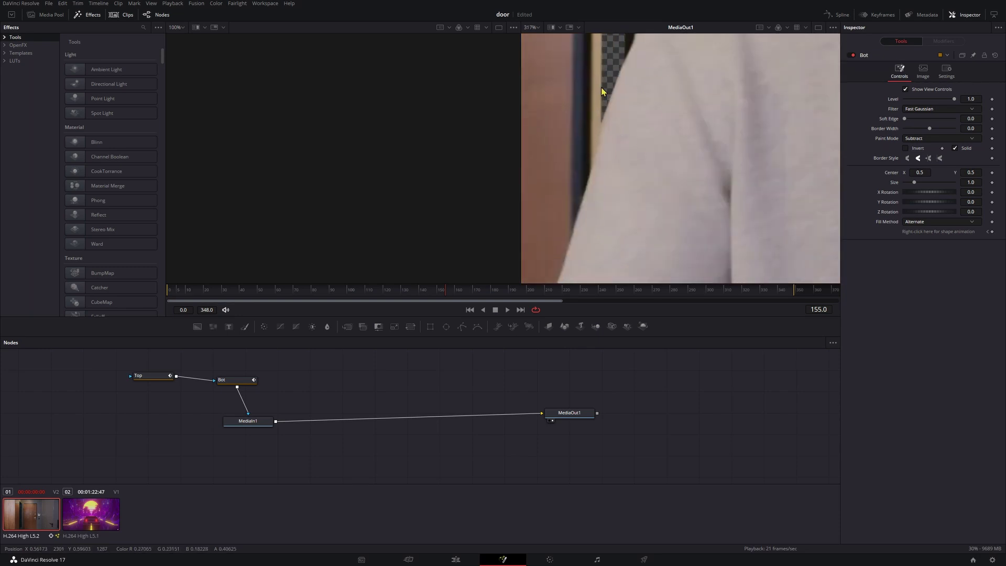
pyautogui.scroll(-3, 601, 136)
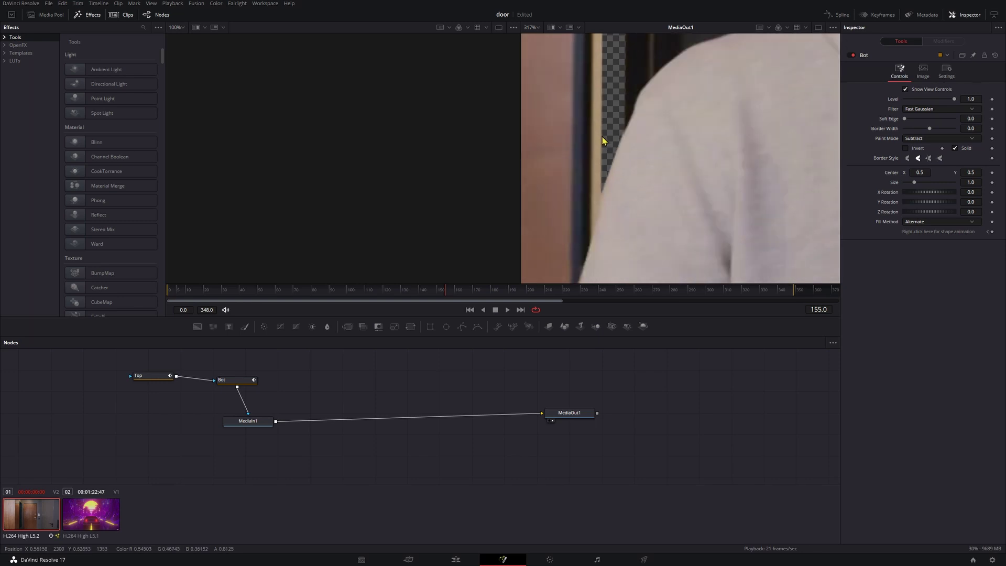
pyautogui.scroll(-5, 594, 181)
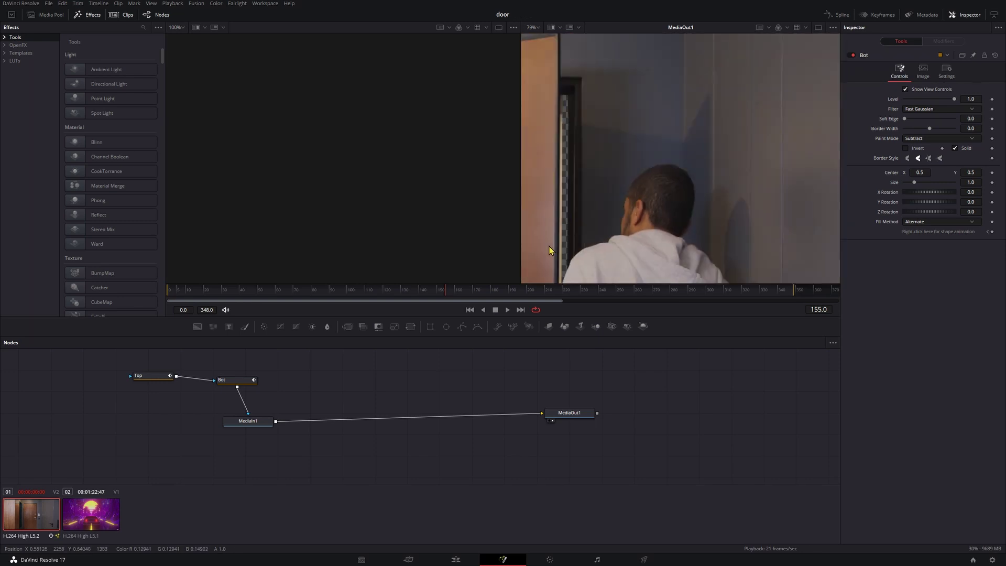
pyautogui.scroll(-3, 557, 248)
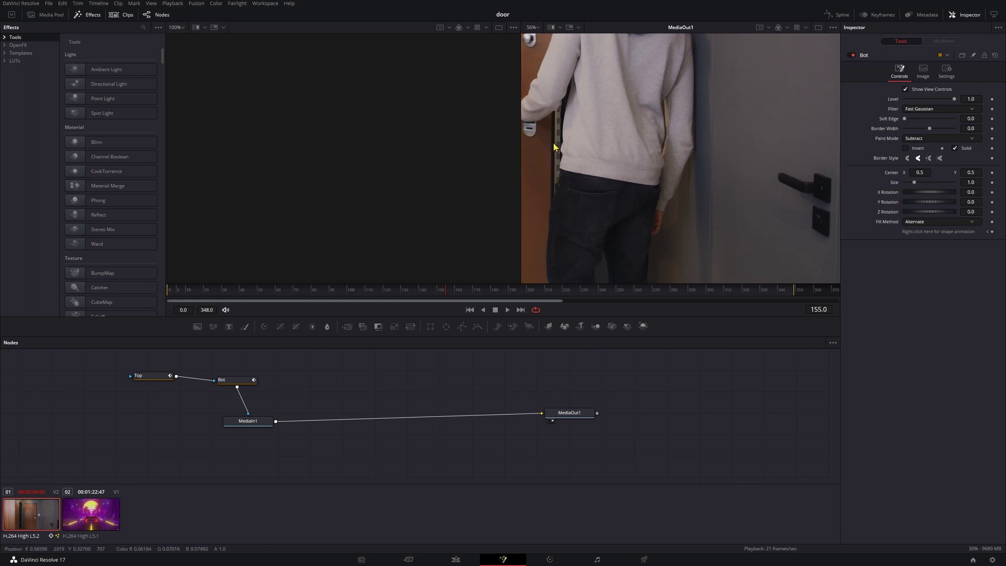
pyautogui.scroll(6, 626, 151)
pyautogui.scroll(-3, 626, 152)
pyautogui.scroll(4, 626, 152)
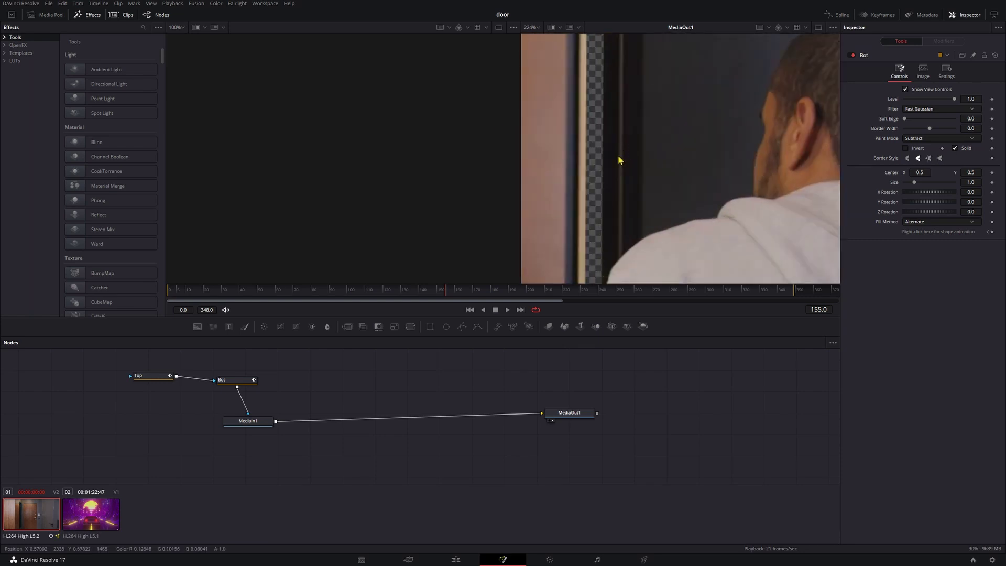
pyautogui.scroll(-5, 618, 160)
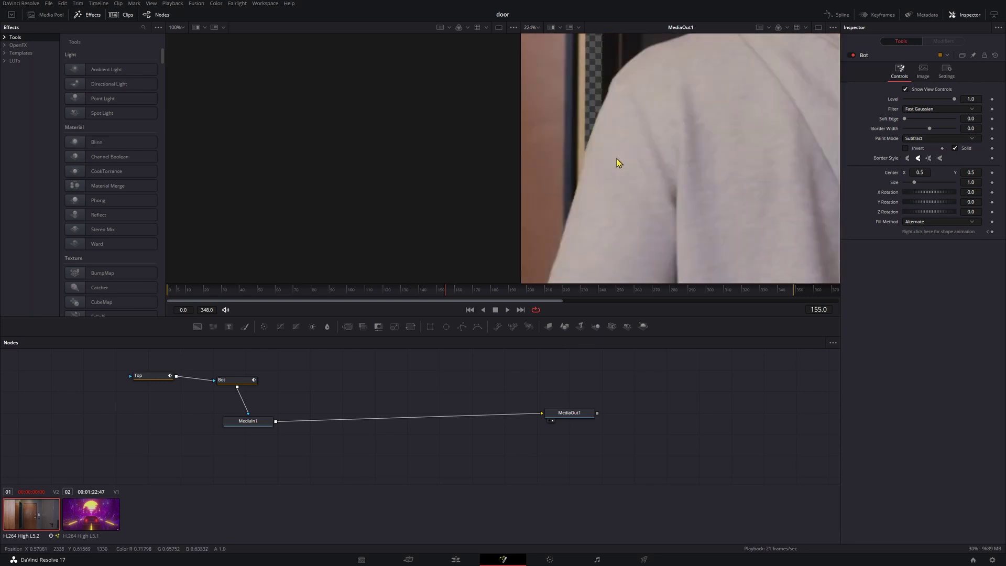
# Move the Top mask's door-side lower and upper points to the door edge on frame 155
pyautogui.click(142, 376)
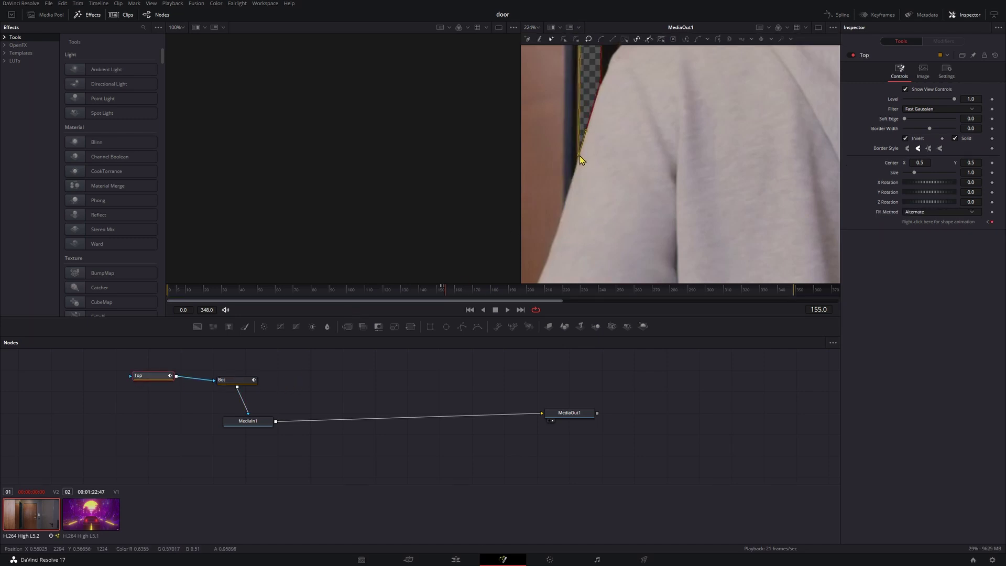
pyautogui.scroll(5, 620, 215)
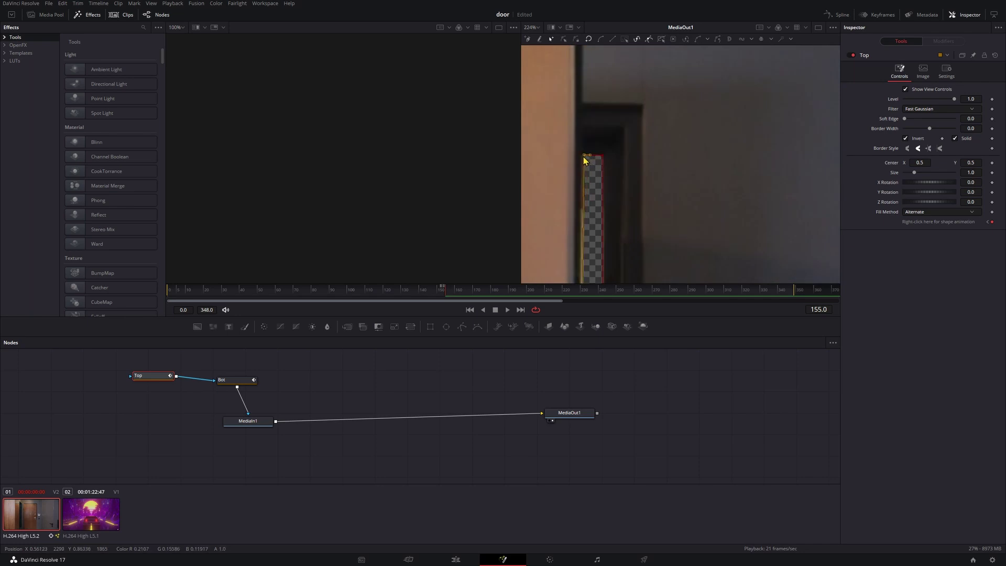
pyautogui.scroll(-1, 675, 217)
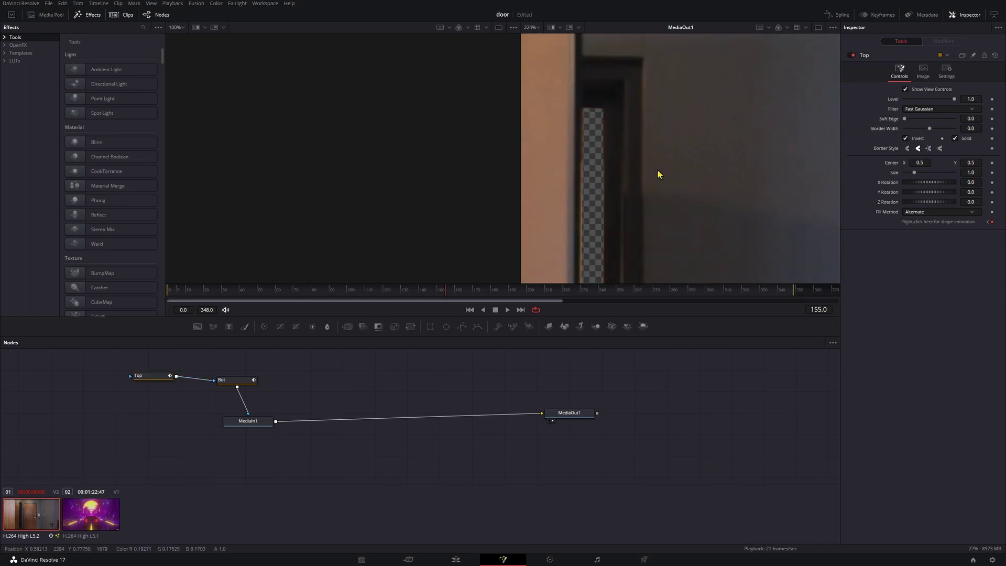
# Fit the Bot mask to the gap below the sleeve on frame 155 and refine the Top mask's door-side edge
pyautogui.scroll(-15, 657, 171)
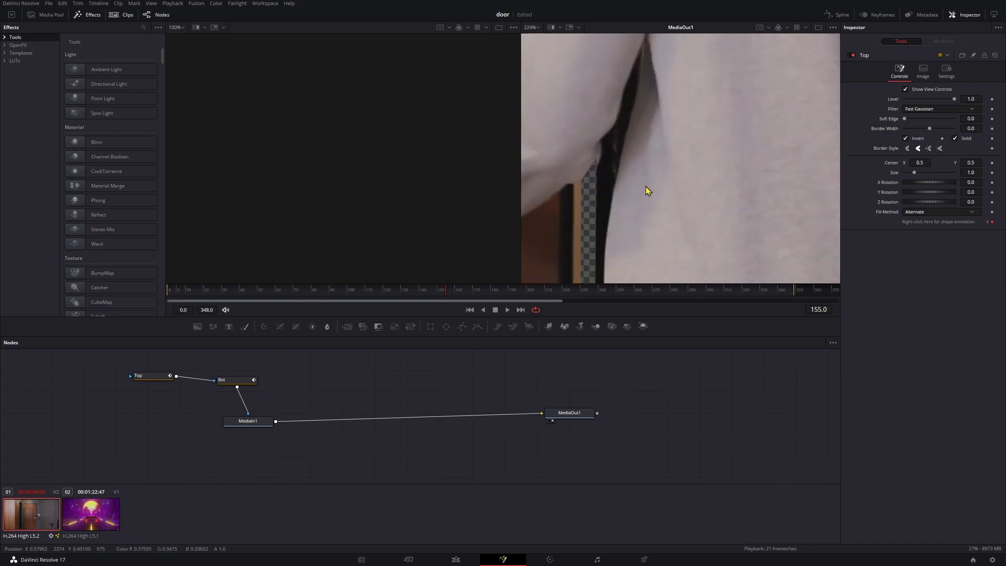
pyautogui.scroll(-3, 646, 187)
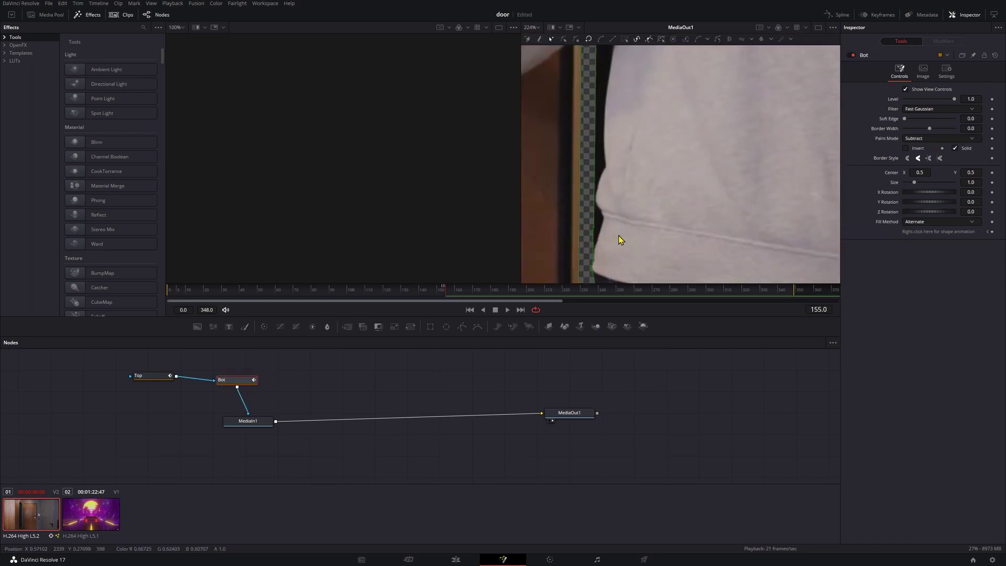
pyautogui.scroll(-3, 614, 226)
pyautogui.scroll(14, 586, 180)
pyautogui.click(153, 375)
pyautogui.scroll(8, 732, 201)
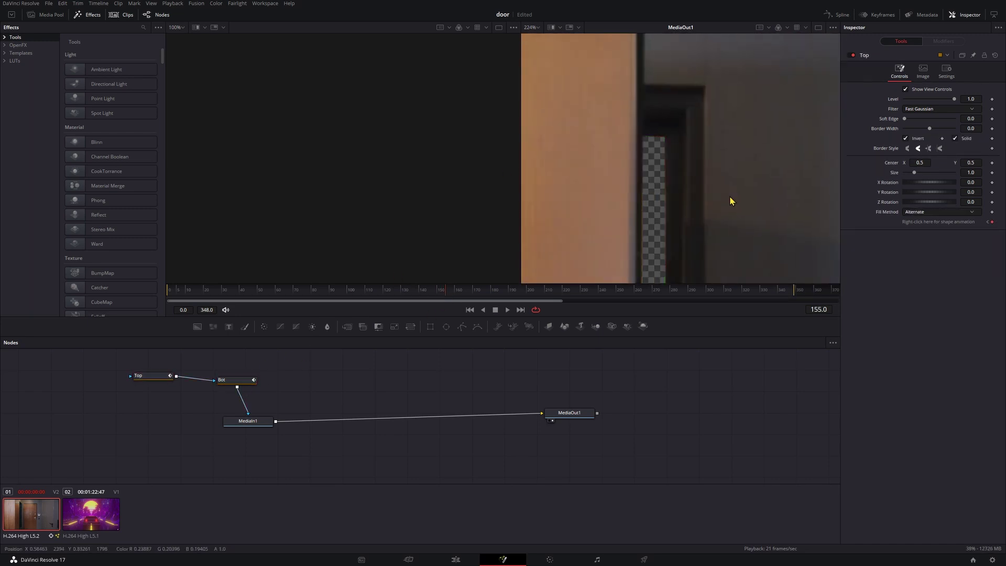
# Advance to frame 156 and refit the Bot and Top masks to the door gap
pyautogui.press('Right')
pyautogui.scroll(-8, 732, 201)
pyautogui.click(236, 380)
pyautogui.click(152, 375)
pyautogui.scroll(8, 702, 247)
# Refit the Bot and Top masks on frame 157, following the door edge and the arm
pyautogui.press('Right')
pyautogui.click(236, 379)
pyautogui.click(153, 375)
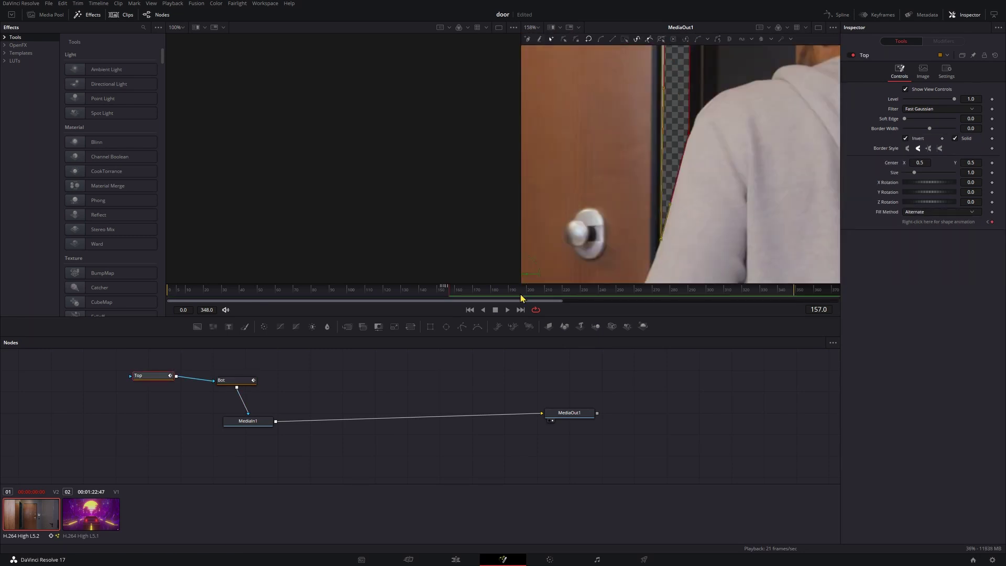
pyautogui.scroll(7, 682, 224)
# Advance to frame 158 and reshape the Bot and Top masks to the widening gap
pyautogui.press('Right')
pyautogui.click(236, 380)
pyautogui.scroll(-8, 658, 130)
pyautogui.click(153, 375)
pyautogui.scroll(8, 667, 146)
# Fit the Bot mask under the sleeve on frame 159 and adjust the Top mask to the same gap
pyautogui.press('Right')
pyautogui.click(236, 380)
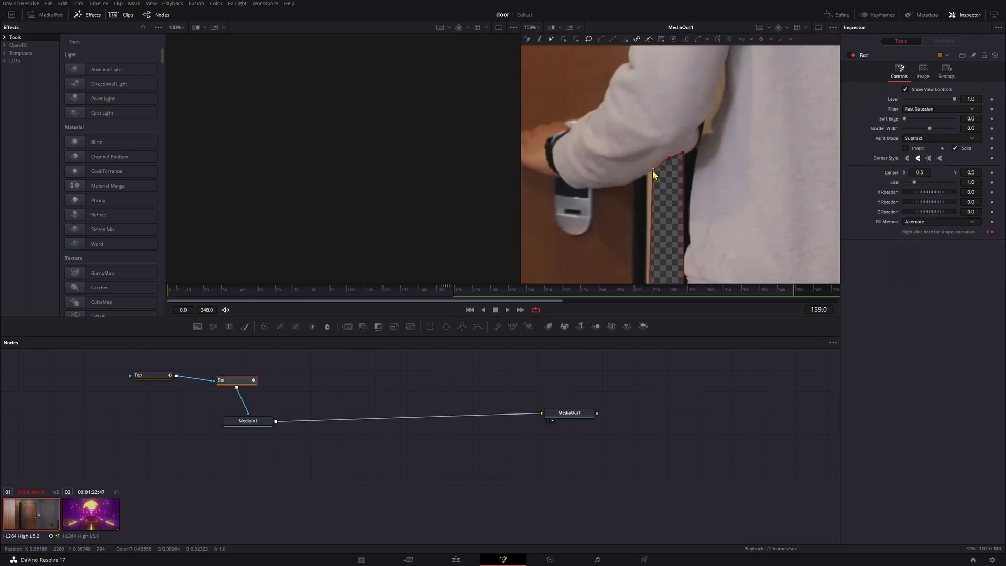
pyautogui.scroll(8, 653, 175)
pyautogui.click(153, 376)
# Advance to frame 160 and fit the Bot and Top masks to the gap around the arm
pyautogui.press('Right')
pyautogui.click(236, 380)
pyautogui.scroll(-10, 646, 175)
pyautogui.scroll(3, 658, 128)
pyautogui.scroll(4, 658, 128)
pyautogui.click(153, 375)
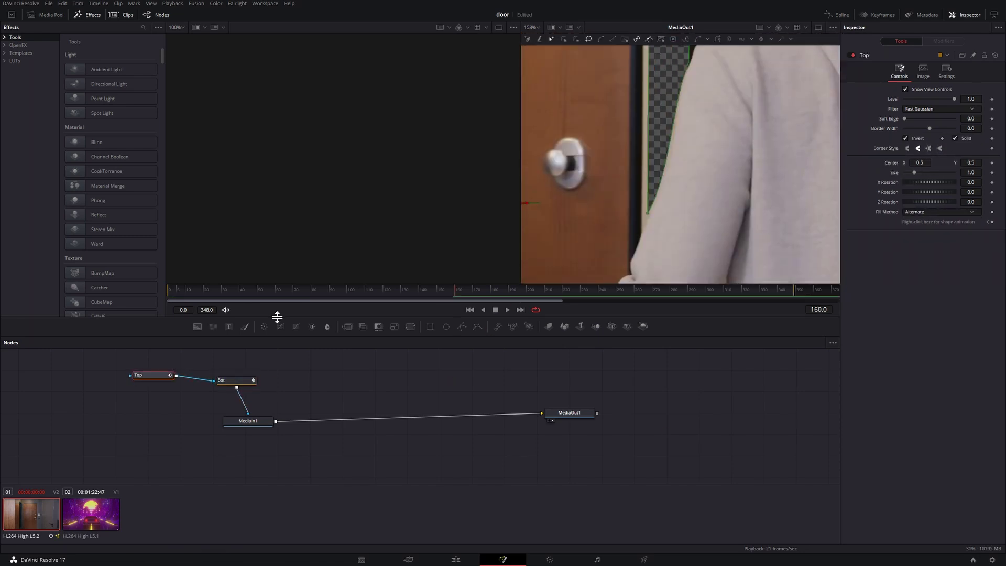
# Advance to frame 162 and refit the Top and Bot masks to the wider doorway
pyautogui.press('Right')
pyautogui.press('Right')
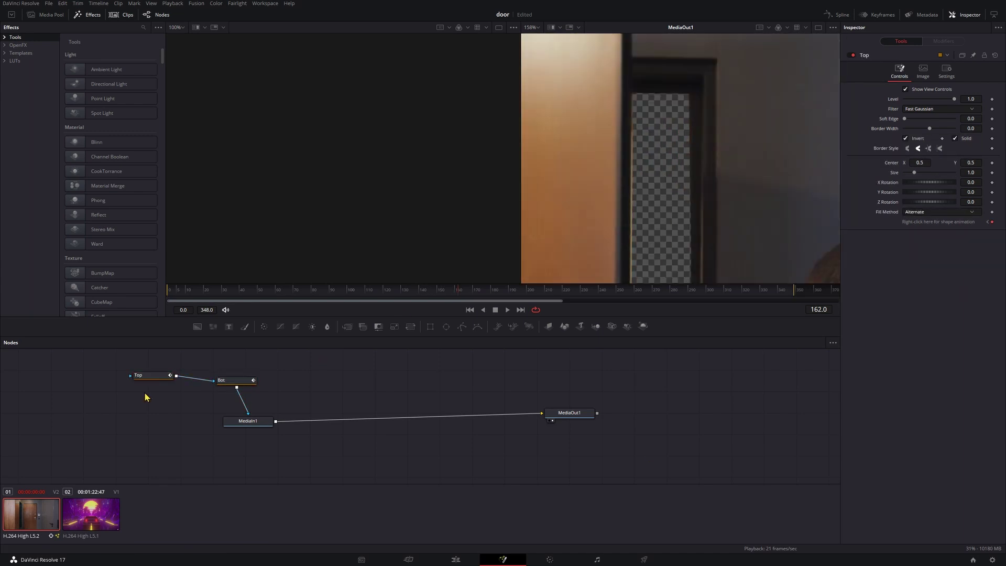
pyautogui.click(236, 379)
pyautogui.scroll(-8, 673, 220)
pyautogui.click(153, 375)
pyautogui.scroll(8, 650, 175)
# Advance to frame 168 and shape the Bot mask along the door edge, hoodie hem and jeans
pyautogui.press('Right')
pyautogui.press('Right')
pyautogui.press('Right')
pyautogui.press('Right')
pyautogui.press('Right')
pyautogui.press('Right')
pyautogui.click(236, 380)
pyautogui.scroll(-5, 629, 170)
pyautogui.scroll(-4, 686, 148)
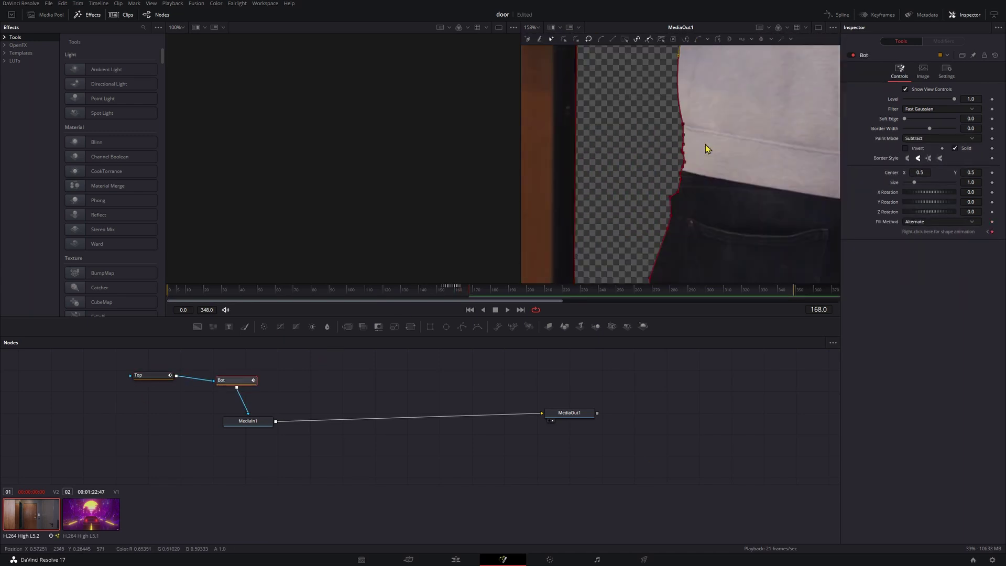
pyautogui.scroll(-4, 705, 148)
pyautogui.click(631, 183)
# Shape the Top mask on frame 168 along the door edge and the sleeve down to the forearm
pyautogui.scroll(8, 649, 175)
pyautogui.click(153, 375)
pyautogui.scroll(4, 628, 183)
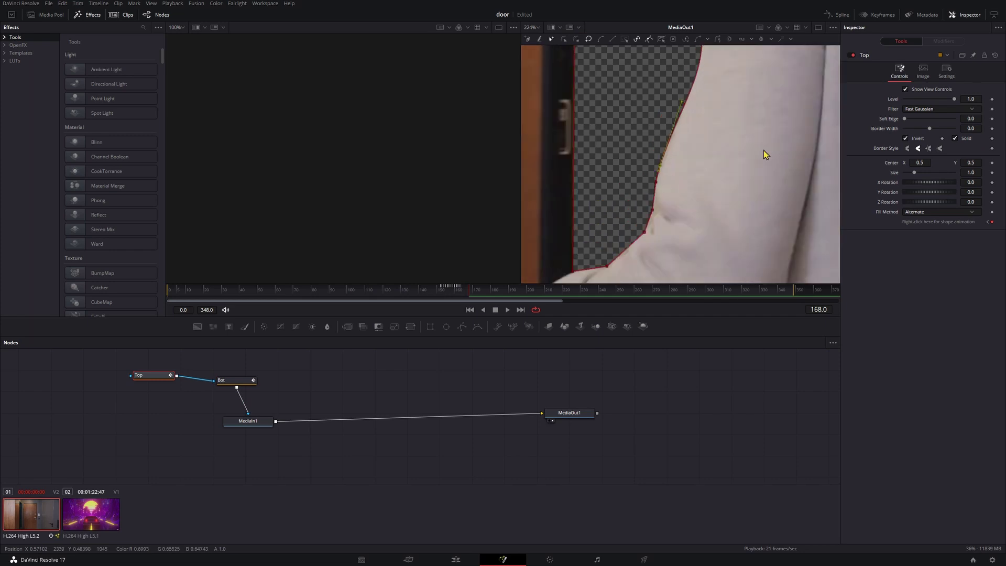
# Continue adjusting the Bot mask frame by frame up to frame 175
pyautogui.scroll(-6, 763, 155)
pyautogui.click(236, 380)
pyautogui.press('Right')
pyautogui.press('Right')
pyautogui.press('Right')
pyautogui.press('Right')
pyautogui.press('Right')
pyautogui.press('Right')
pyautogui.press('Right')
# Fit the Top mask on frame 175 around the sleeve, placing its lower door-side point at the forearm
pyautogui.scroll(7, 665, 188)
pyautogui.click(153, 375)
pyautogui.scroll(4, 608, 157)
pyautogui.click(596, 278)
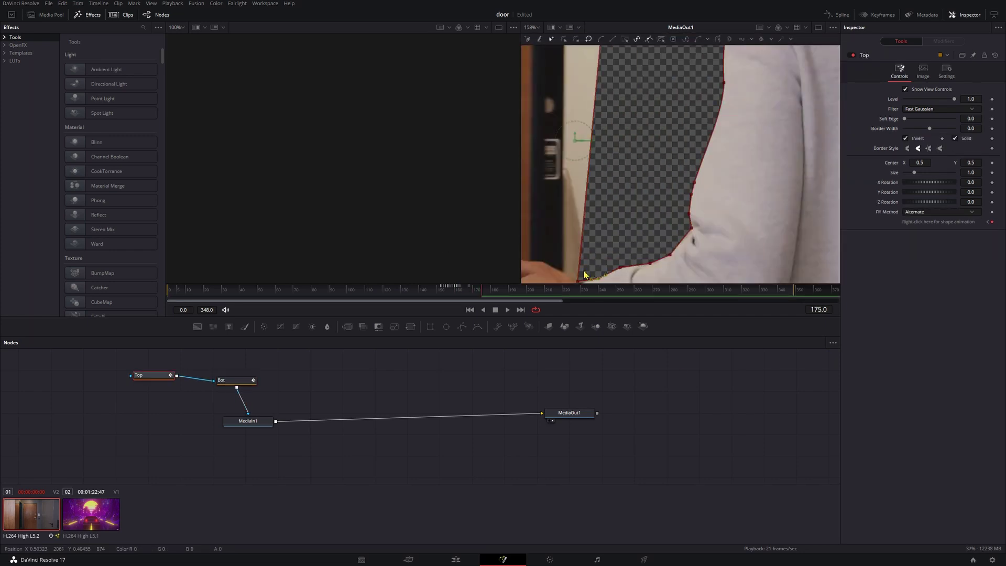
pyautogui.scroll(5, 681, 173)
pyautogui.scroll(-4, 696, 166)
# Advance to frame 179 and fit the Bot mask along the underside of the forearm and the hoodie's front edge
pyautogui.scroll(-6, 728, 235)
pyautogui.press('Right')
pyautogui.press('Right')
pyautogui.press('Right')
pyautogui.press('Right')
pyautogui.click(236, 380)
pyautogui.scroll(6, 628, 178)
pyautogui.click(605, 167)
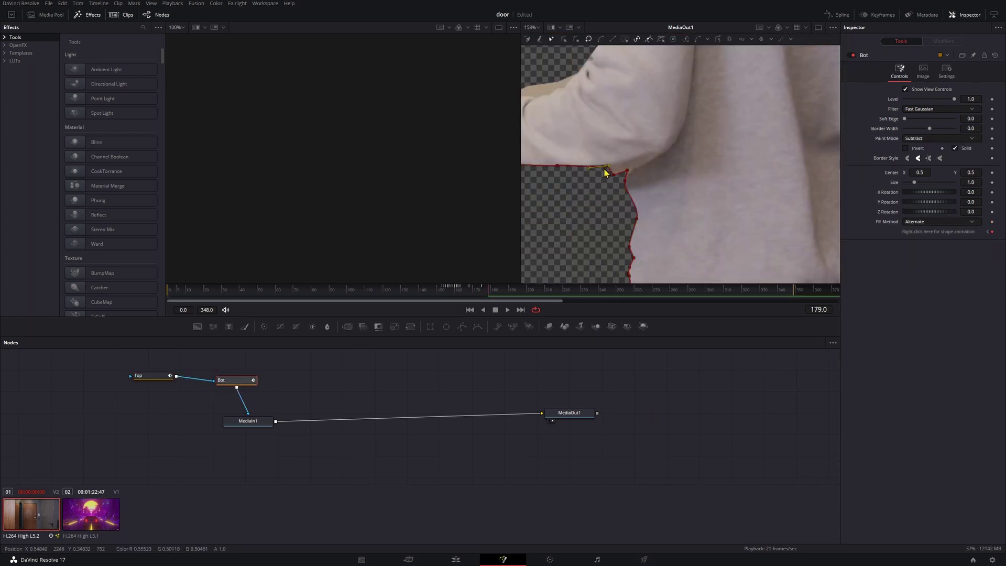
# Shape the Top mask on frame 179 around the hand, the watch and the upper side of the forearm
pyautogui.scroll(-6, 732, 256)
pyautogui.scroll(5, 732, 207)
pyautogui.click(151, 376)
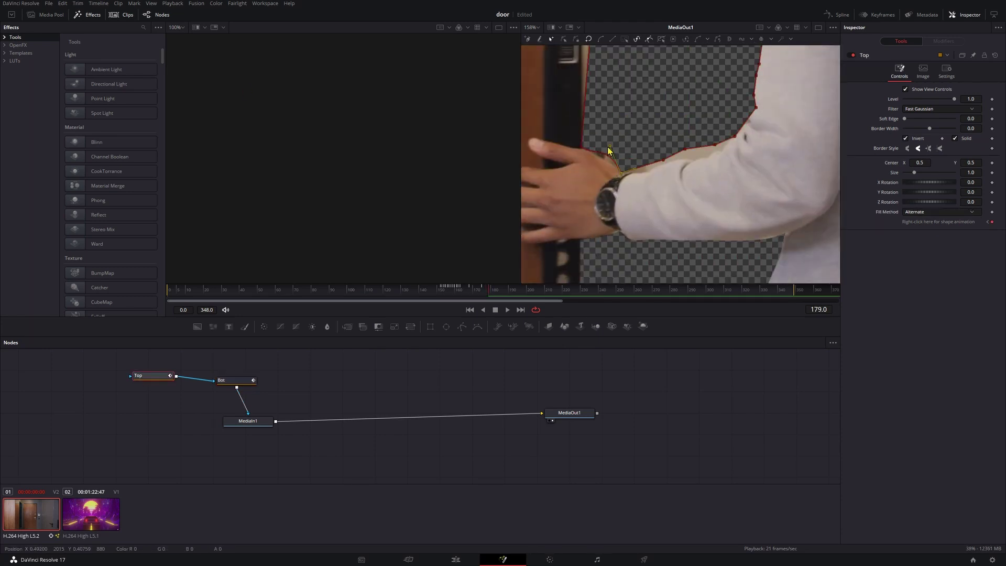
pyautogui.moveTo(684, 149); pyautogui.dragTo(684, 159)
pyautogui.scroll(5, 697, 167)
pyautogui.scroll(-7, 668, 188)
pyautogui.click(727, 431)
pyautogui.scroll(6, 678, 158)
# Advance to frame 183 and fit the Top mask along the hoodie's shoulder and sleeve up to the neck
pyautogui.press('Right')
pyautogui.scroll(-6, 681, 168)
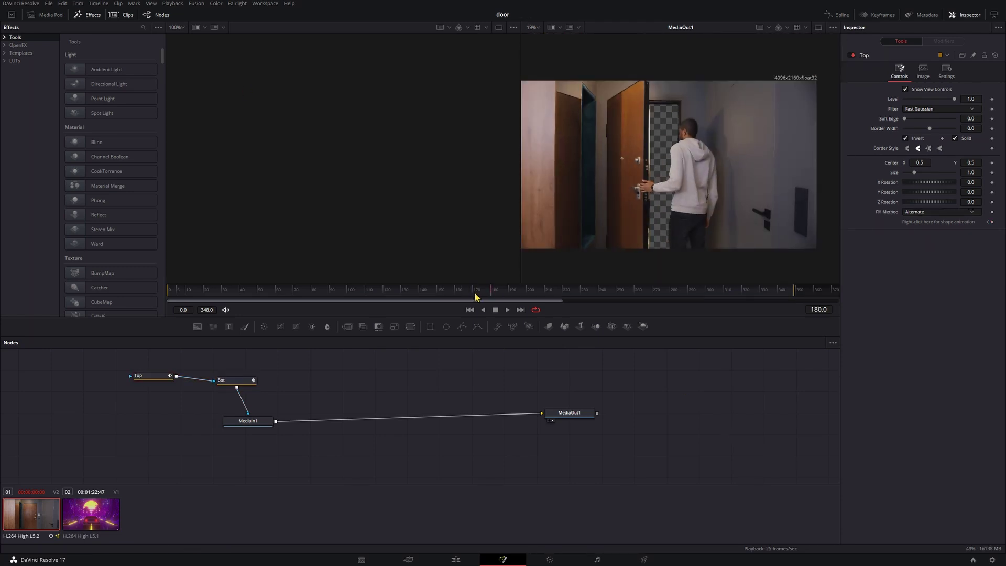
pyautogui.click(475, 292)
pyautogui.click(153, 375)
pyautogui.scroll(6, 681, 157)
pyautogui.scroll(-4, 700, 157)
pyautogui.click(153, 375)
pyautogui.press('Right')
pyautogui.press('Right')
pyautogui.press('Right')
pyautogui.press('Right')
pyautogui.scroll(4, 681, 168)
pyautogui.click(711, 113)
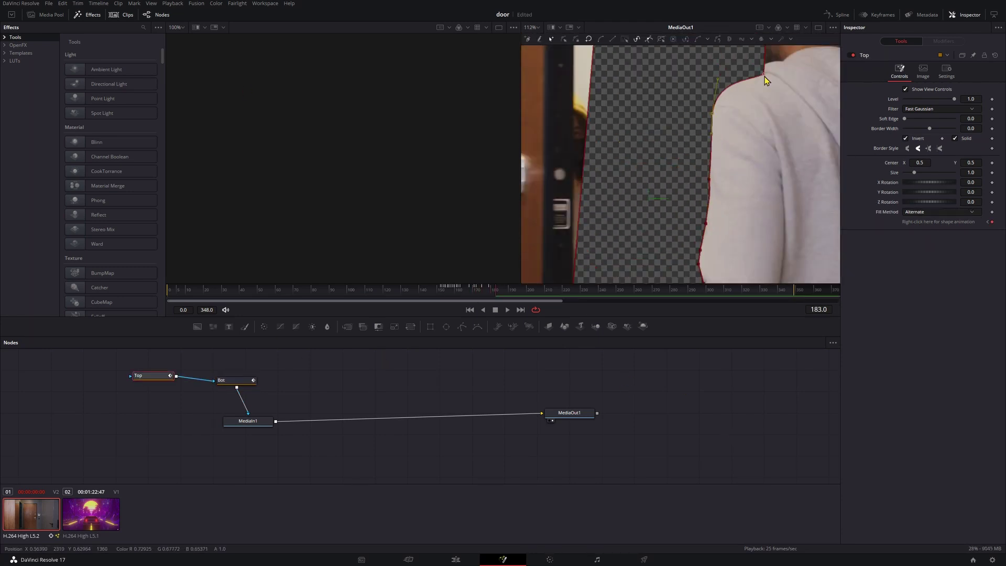
pyautogui.moveTo(764, 79); pyautogui.dragTo(763, 197)
pyautogui.scroll(-6, 733, 209)
pyautogui.click(654, 451)
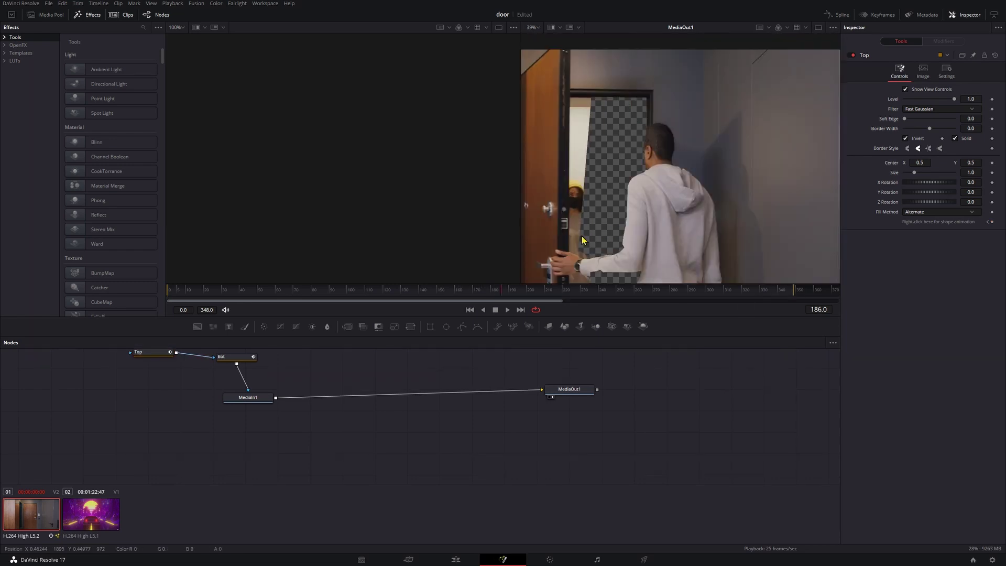
# Check the Bot mask and fit the Top mask on frame 186 along the man's face down to the hoodie collar
pyautogui.click(236, 361)
pyautogui.scroll(4, 589, 210)
pyautogui.click(651, 452)
pyautogui.scroll(-4, 573, 246)
pyautogui.press('Right')
pyautogui.press('Right')
pyautogui.press('Right')
pyautogui.click(152, 388)
pyautogui.scroll(6, 647, 105)
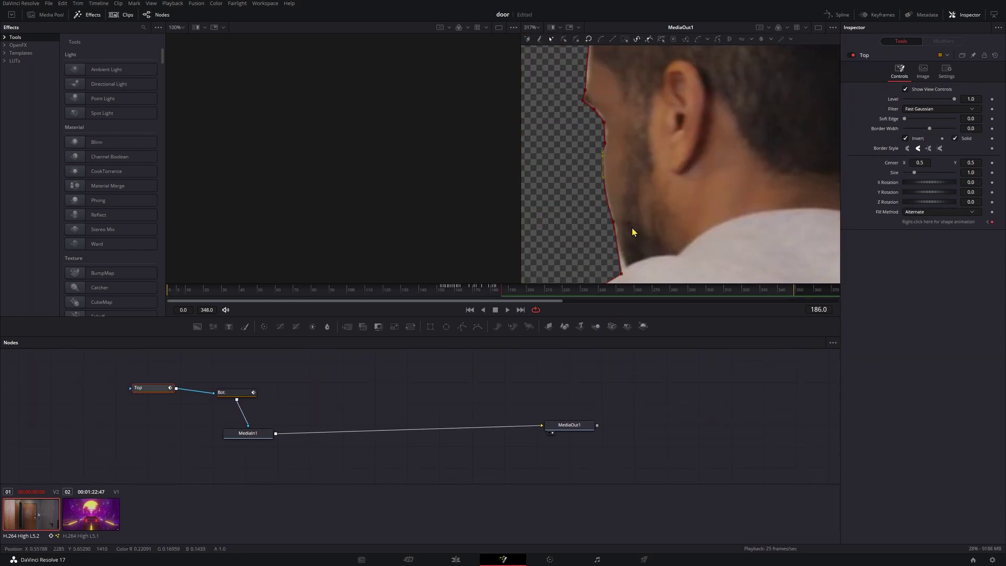
# Refine the Bot mask and the Top mask around frame 185, following the face and the hoodie's shoulder
pyautogui.scroll(-3, 634, 230)
pyautogui.click(237, 392)
pyautogui.click(670, 85)
pyautogui.moveTo(649, 241); pyautogui.dragTo(777, 193)
pyautogui.click(153, 387)
pyautogui.scroll(-4, 681, 131)
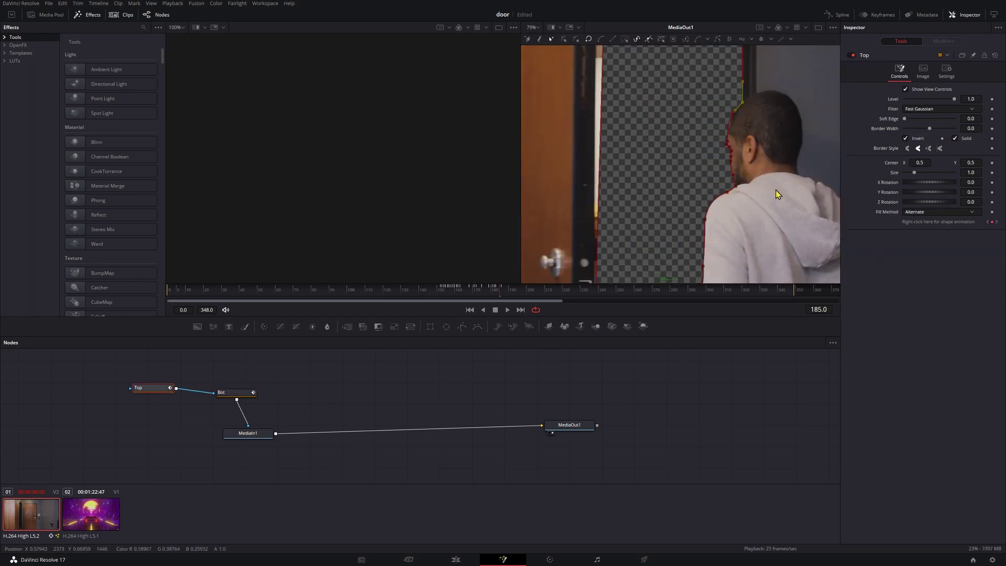
pyautogui.press('Left')
pyautogui.press('Left')
pyautogui.scroll(4, 754, 131)
pyautogui.click(710, 205)
pyautogui.scroll(-4, 733, 210)
# Adjust the Top mask around frame 187 along the door edge, shoulder and sleeve, checking the neighbouring frames
pyautogui.press('Left')
pyautogui.press('Left')
pyautogui.press('Left')
pyautogui.press('Left')
pyautogui.click(151, 389)
pyautogui.scroll(4, 675, 157)
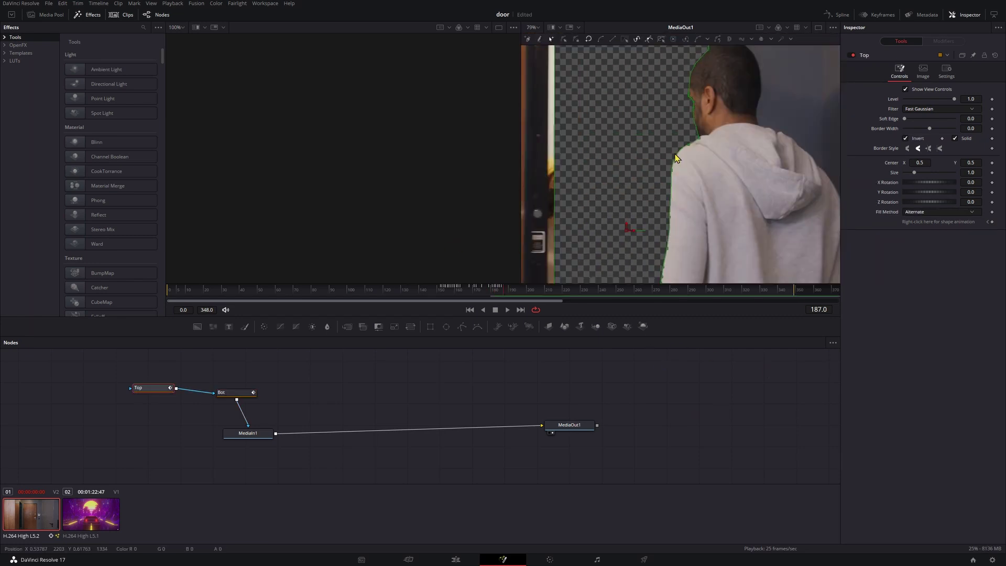
pyautogui.moveTo(621, 143); pyautogui.dragTo(614, 213)
pyautogui.press('Left')
pyautogui.press('Left')
pyautogui.press('Left')
pyautogui.scroll(-6, 664, 204)
pyautogui.click(236, 392)
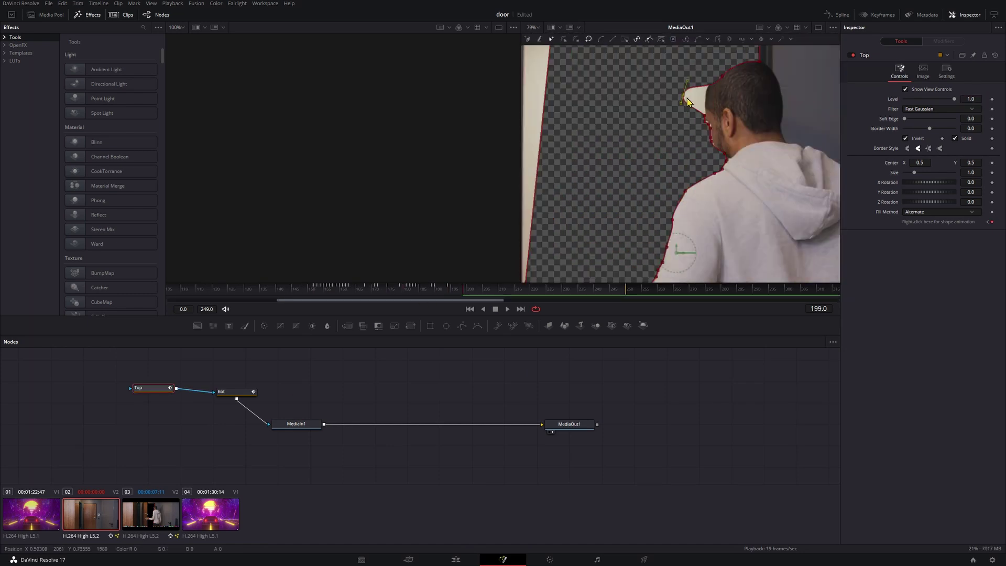
# Continue the Top mask from frame 199 to frame 228, following the outstretched arm and the hand
pyautogui.click(507, 310)
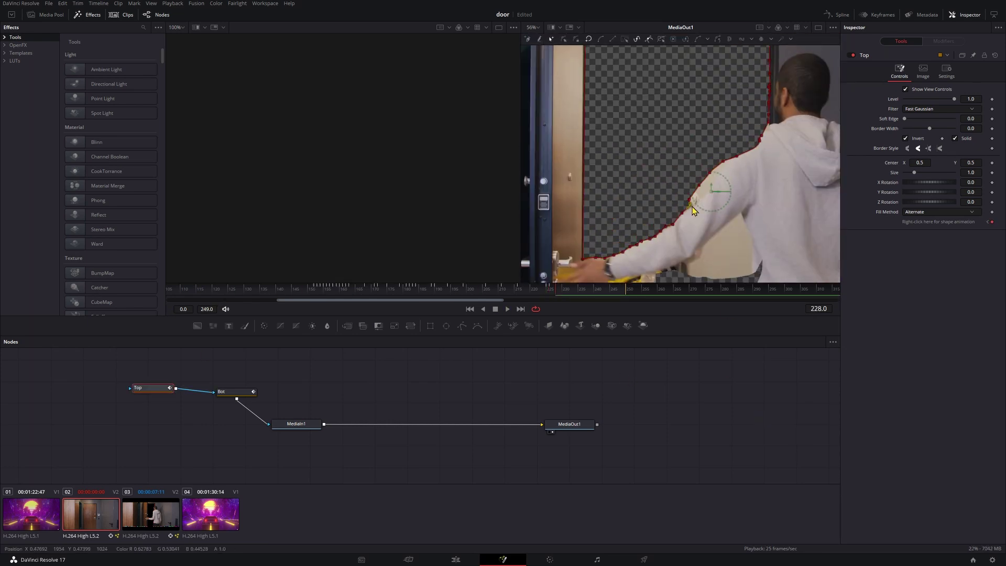
pyautogui.scroll(5, 692, 207)
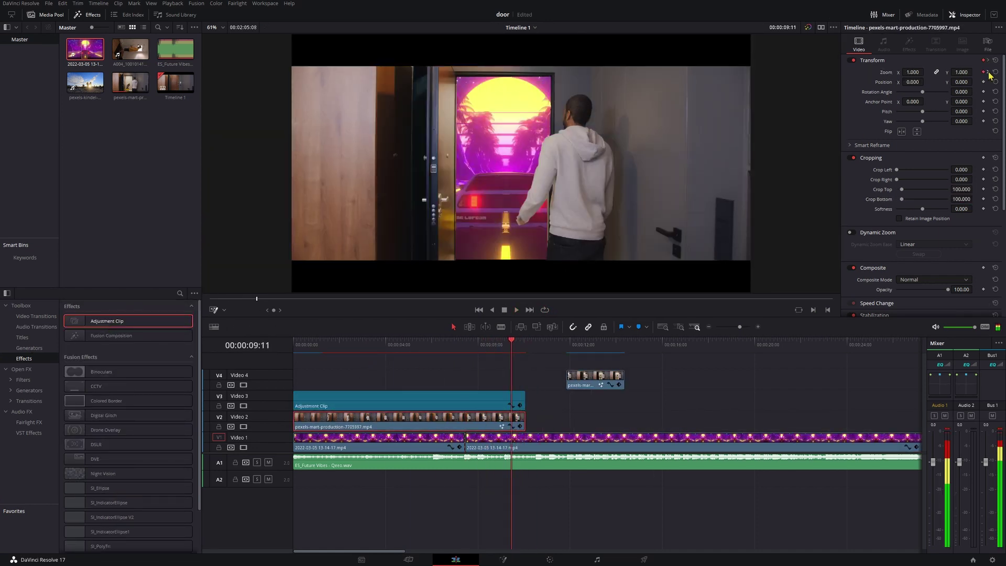
# Extend the adjustment clip on Video 3 beyond the end of the door clip
pyautogui.moveTo(524, 401); pyautogui.dragTo(621, 397)
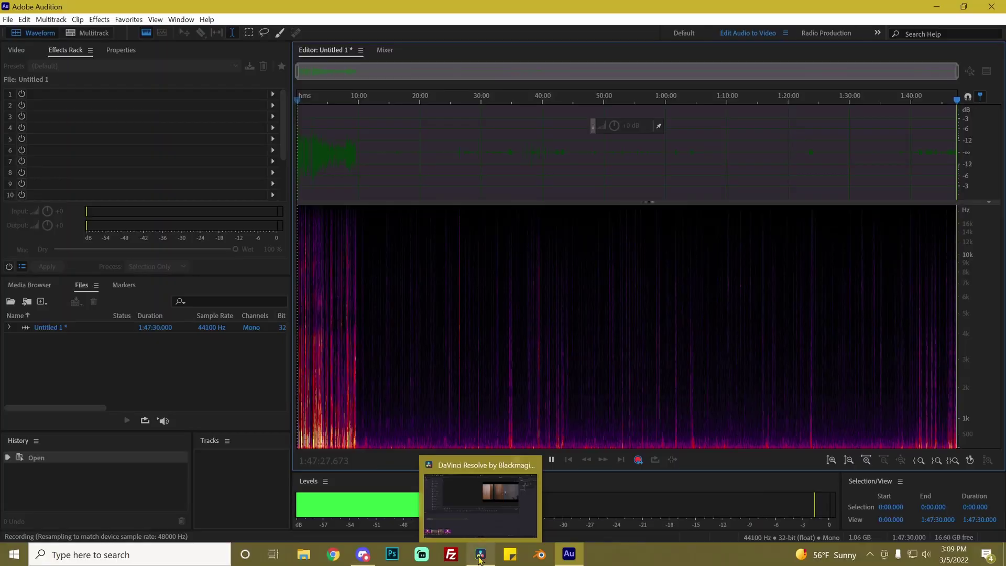
# Switch back to DaVinci Resolve and scrub the masked door clip to frame 150, just before the door gap opens
pyautogui.click(479, 559)
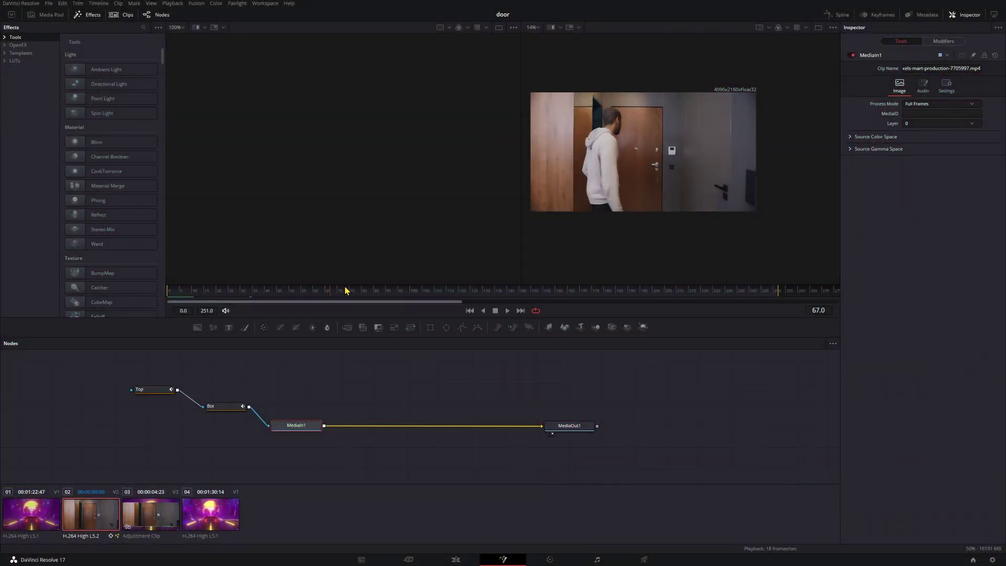
pyautogui.moveTo(346, 290); pyautogui.dragTo(426, 288)
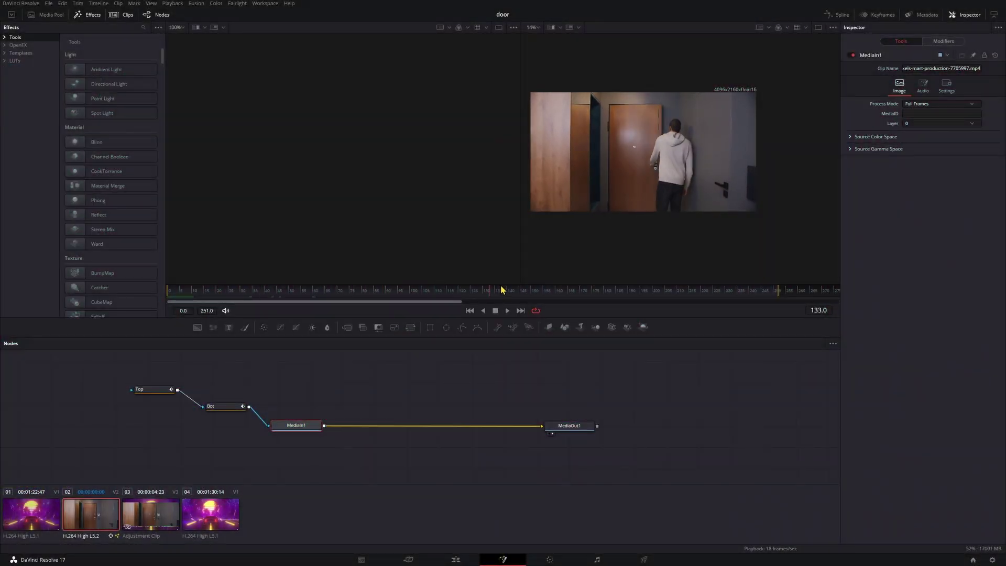
pyautogui.moveTo(501, 290); pyautogui.dragTo(618, 290)
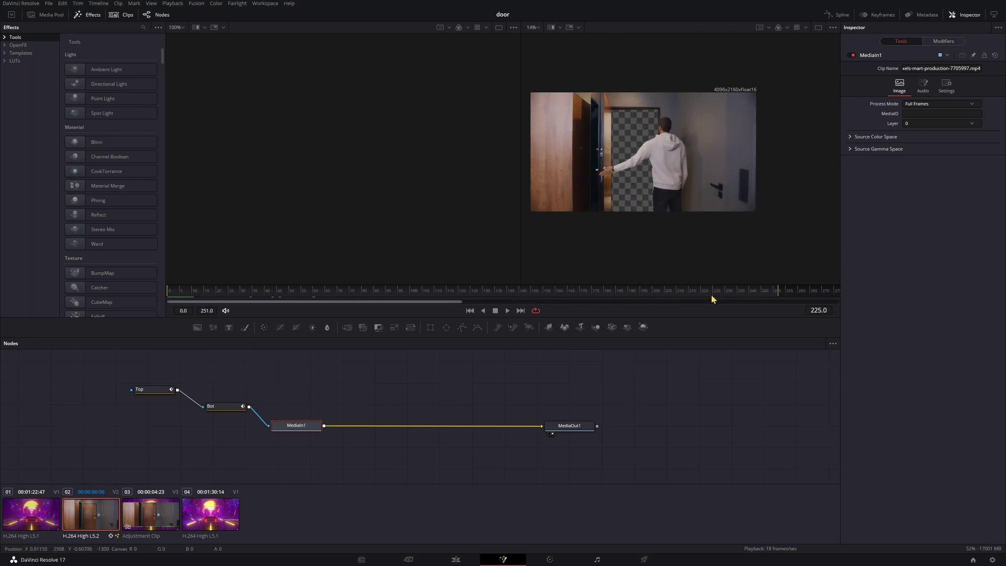
pyautogui.moveTo(713, 299); pyautogui.dragTo(535, 301)
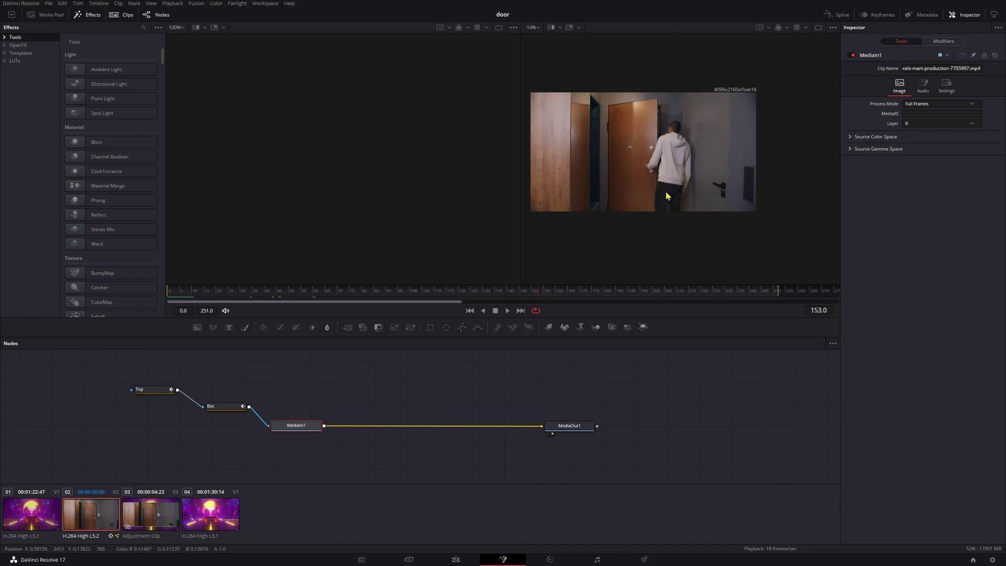
pyautogui.press('Left')
pyautogui.press('Left')
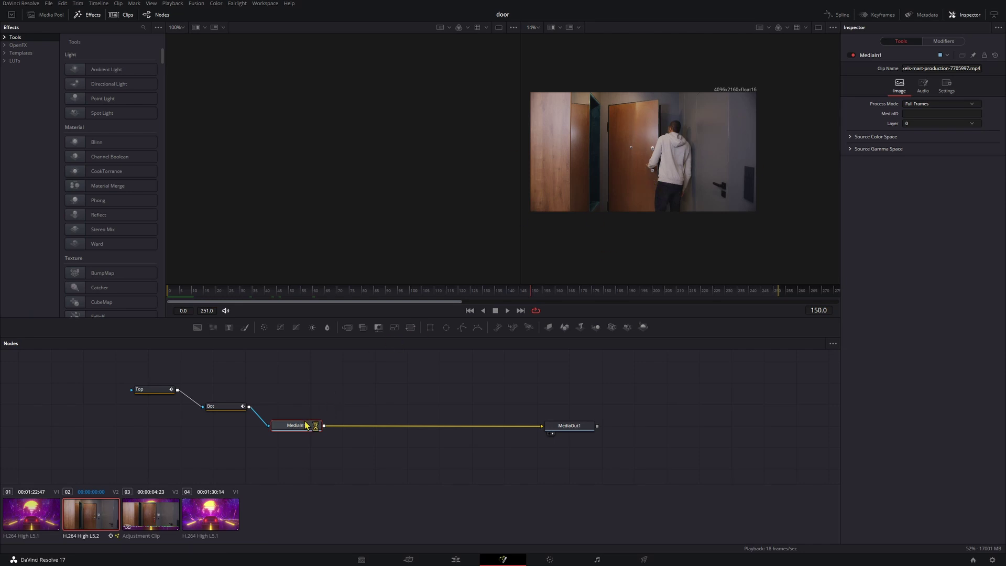
# Keyframe the Top mask's Solid option to be off at frame 150 and on at frame 151
pyautogui.click(145, 389)
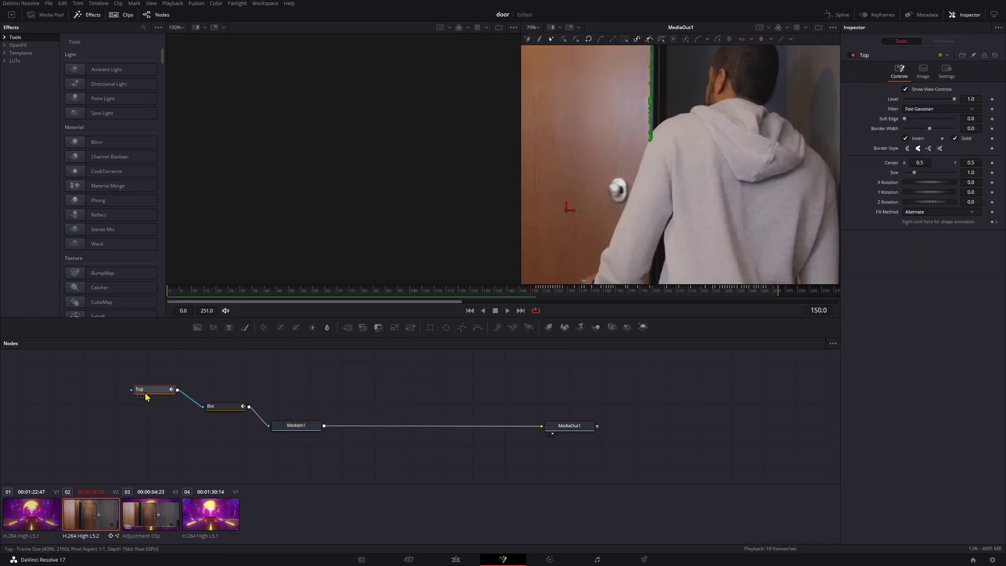
pyautogui.moveTo(146, 397); pyautogui.dragTo(158, 395)
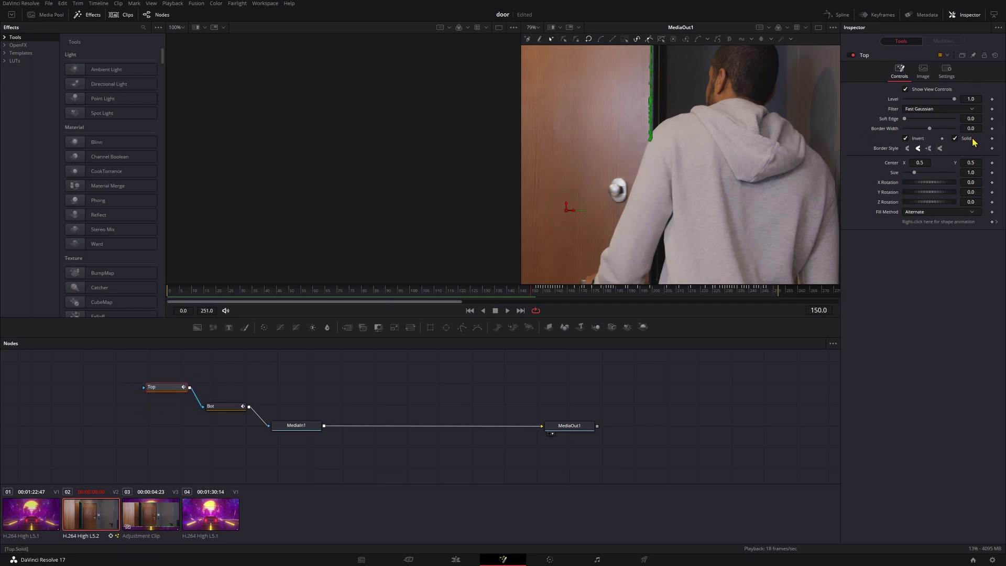
pyautogui.click(954, 139)
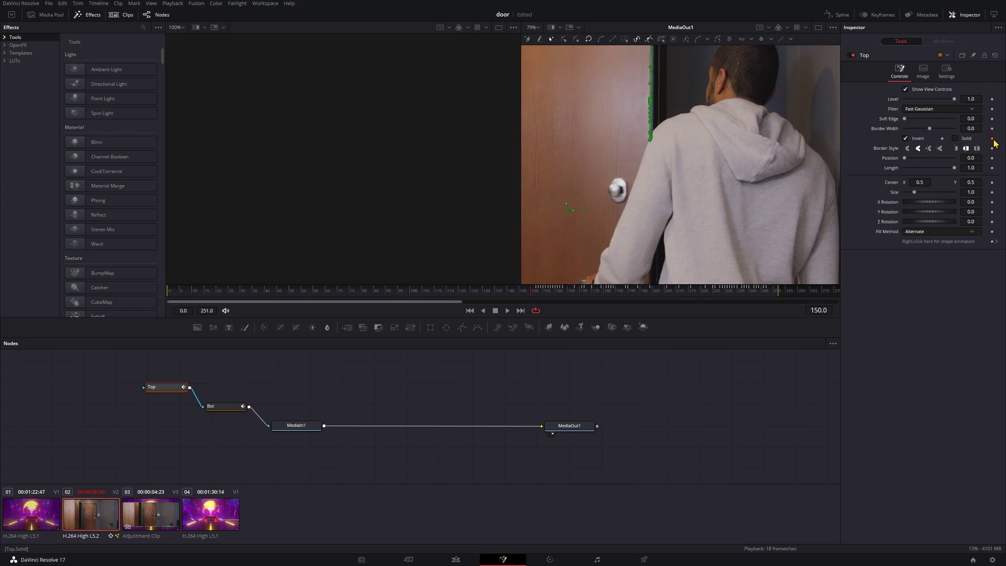
pyautogui.press('Right')
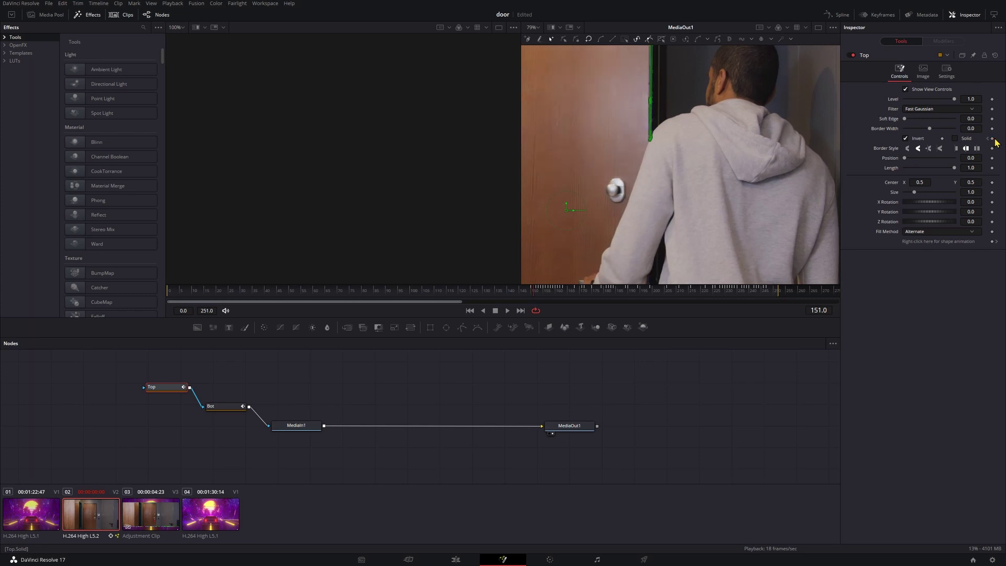
pyautogui.click(954, 139)
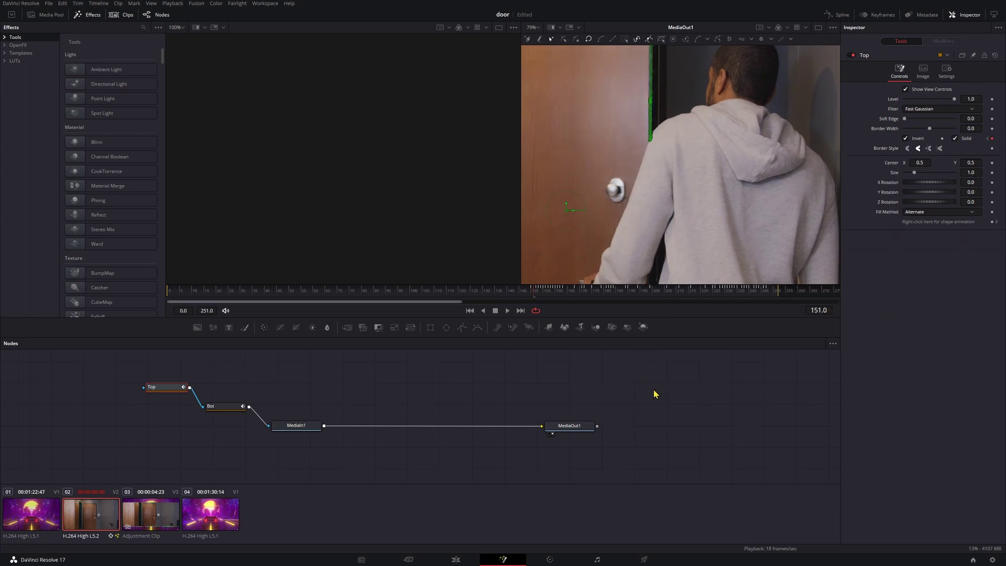
# Step back and forth around frames 150 and 151 to check the Top mask's Solid switch
pyautogui.press('Left')
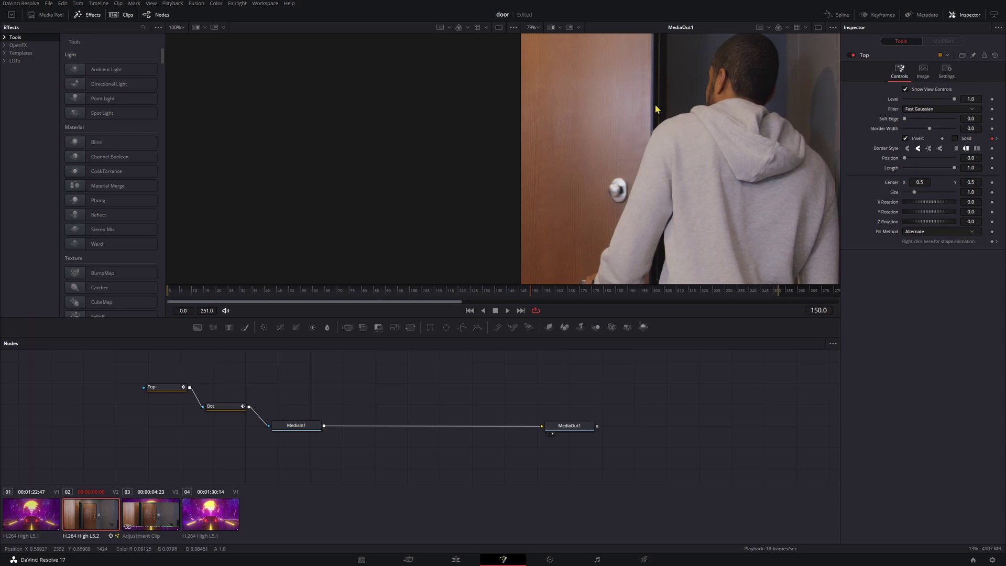
pyautogui.press('Left')
pyautogui.press('Right')
pyautogui.press('Right')
pyautogui.press('Right')
pyautogui.press('Right')
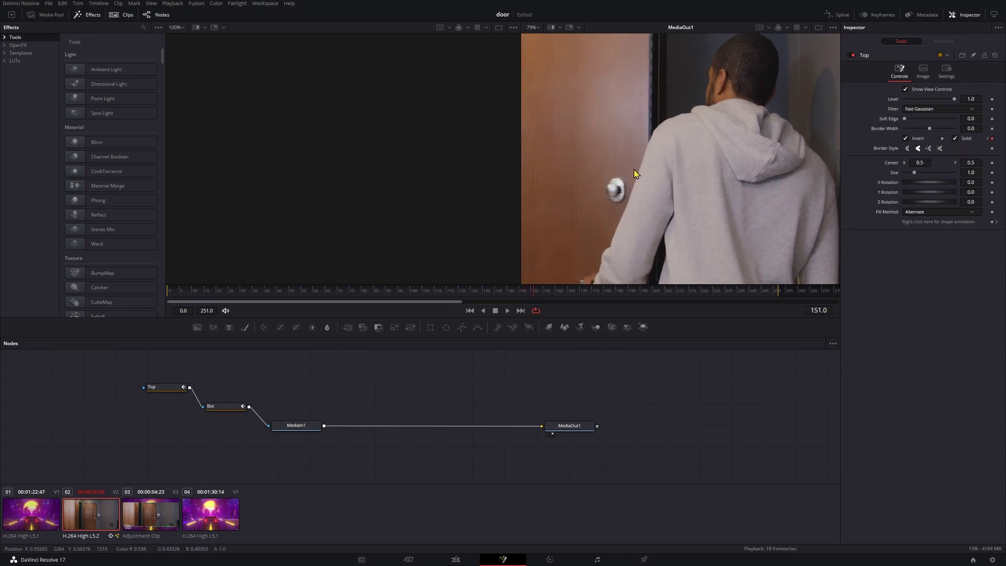
# Keyframe the Bot mask's Solid option to be off at frame 150 and on at frame 151
pyautogui.click(226, 407)
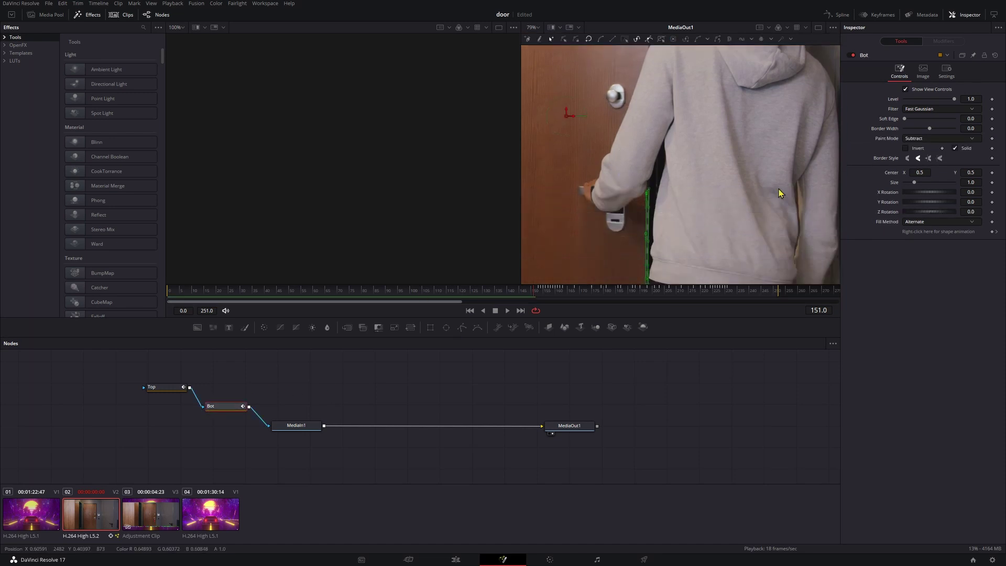
pyautogui.click(169, 387)
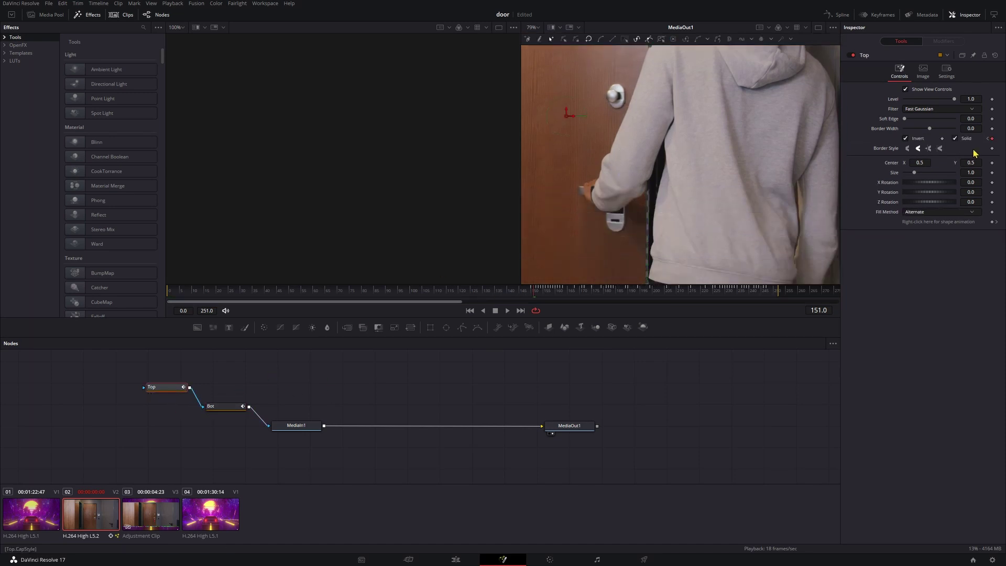
pyautogui.press('Left')
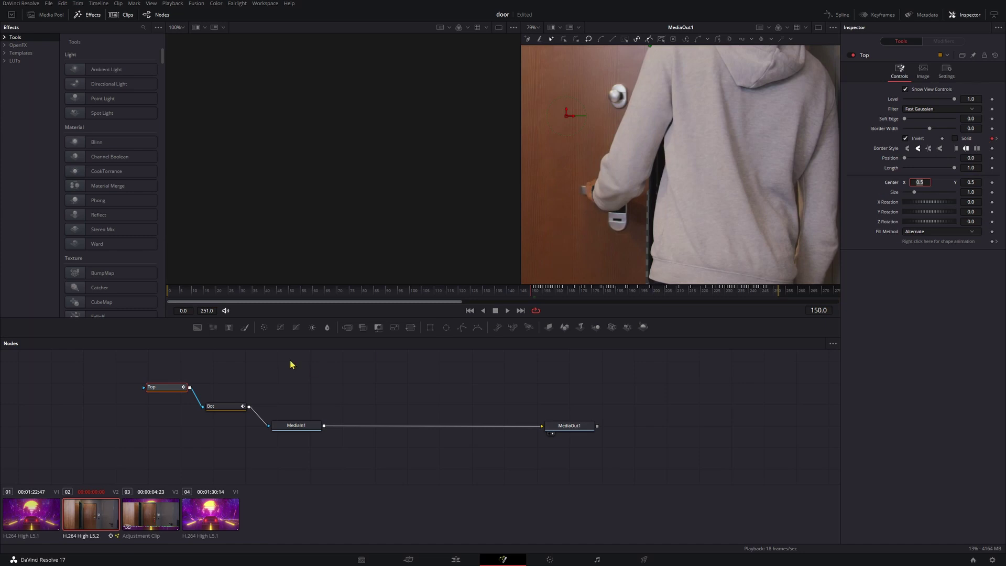
pyautogui.click(221, 407)
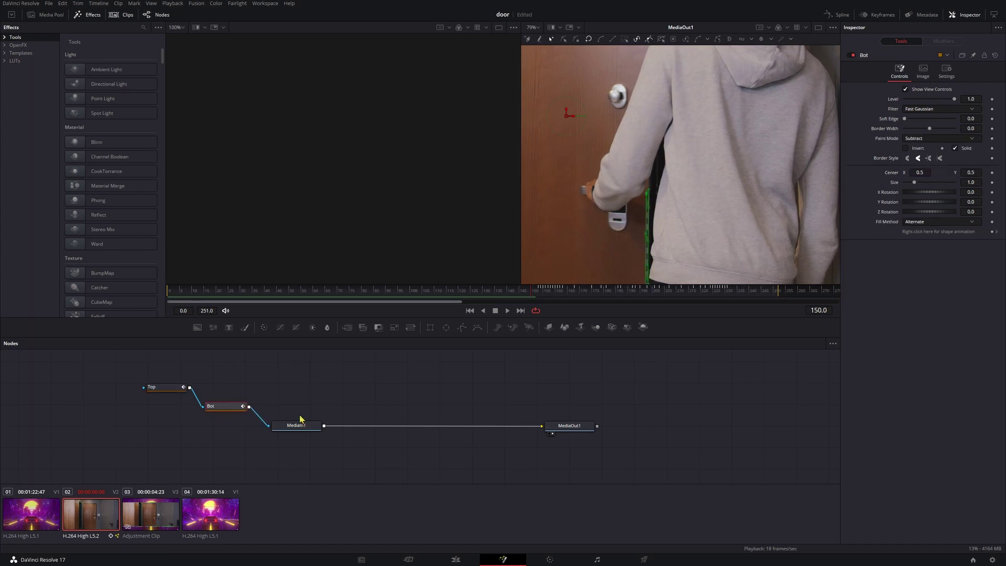
pyautogui.click(954, 148)
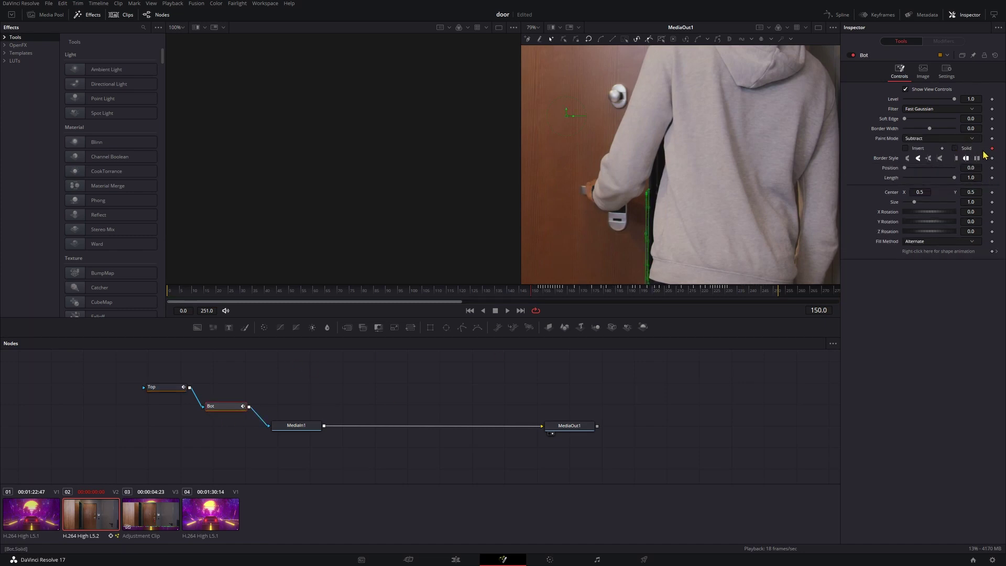
pyautogui.press('Right')
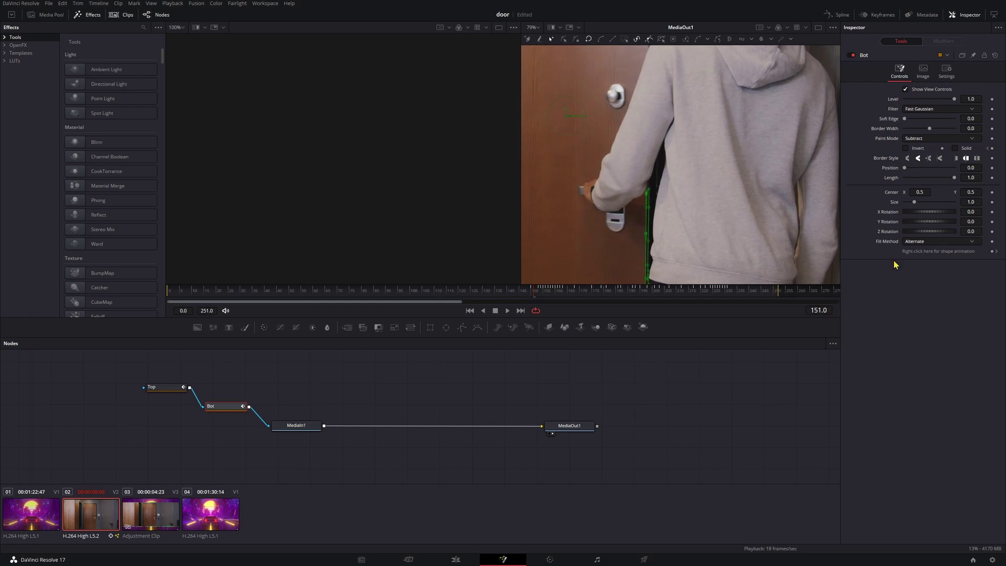
pyautogui.click(954, 149)
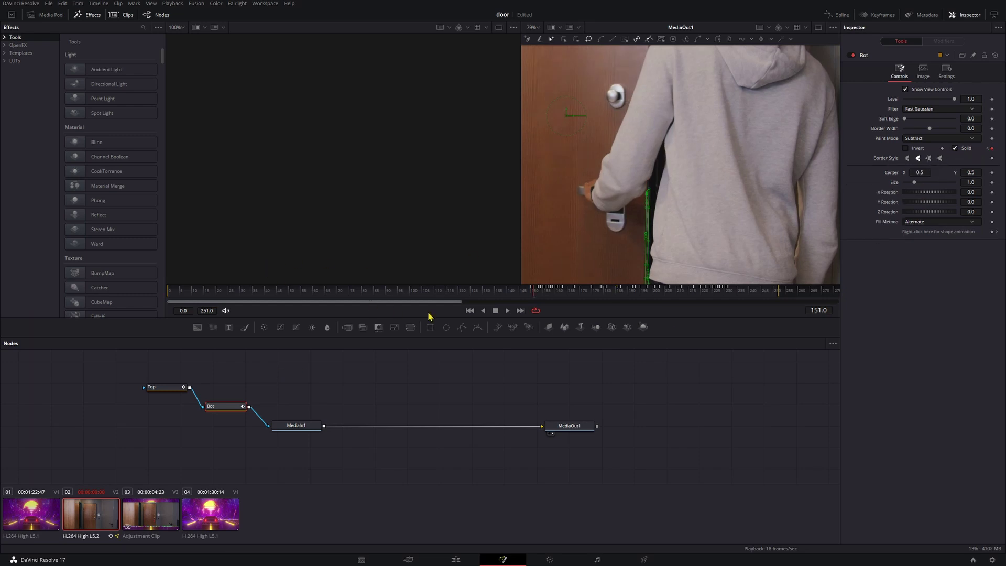
# Play the masked clip from frame 104 through the door opening and scrub back to frame 176 to review both masks
pyautogui.moveTo(449, 296); pyautogui.dragTo(420, 296)
pyautogui.scroll(-4, 668, 197)
pyautogui.scroll(-1, 665, 190)
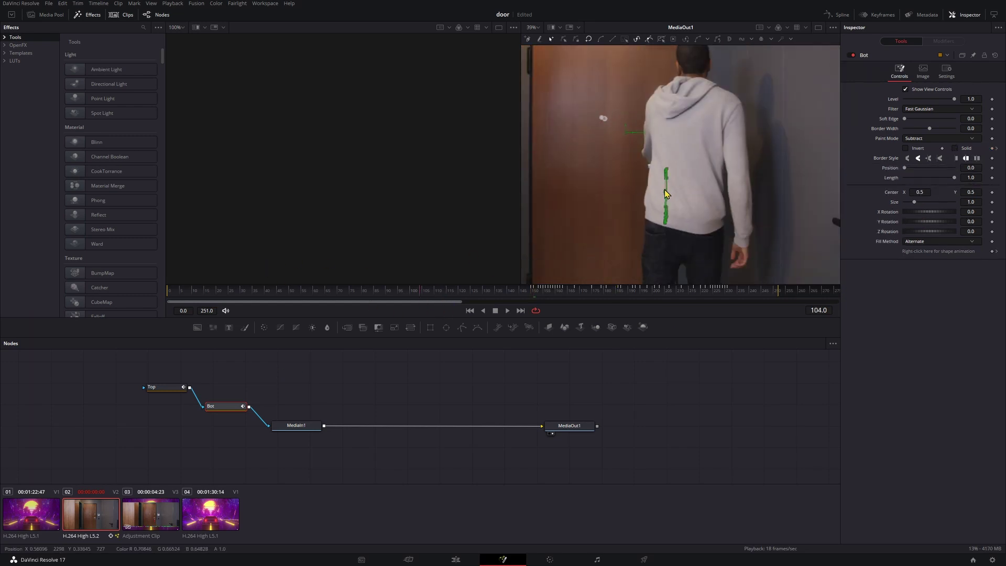
pyautogui.scroll(-2, 665, 191)
pyautogui.click(713, 368)
pyautogui.scroll(-1, 677, 192)
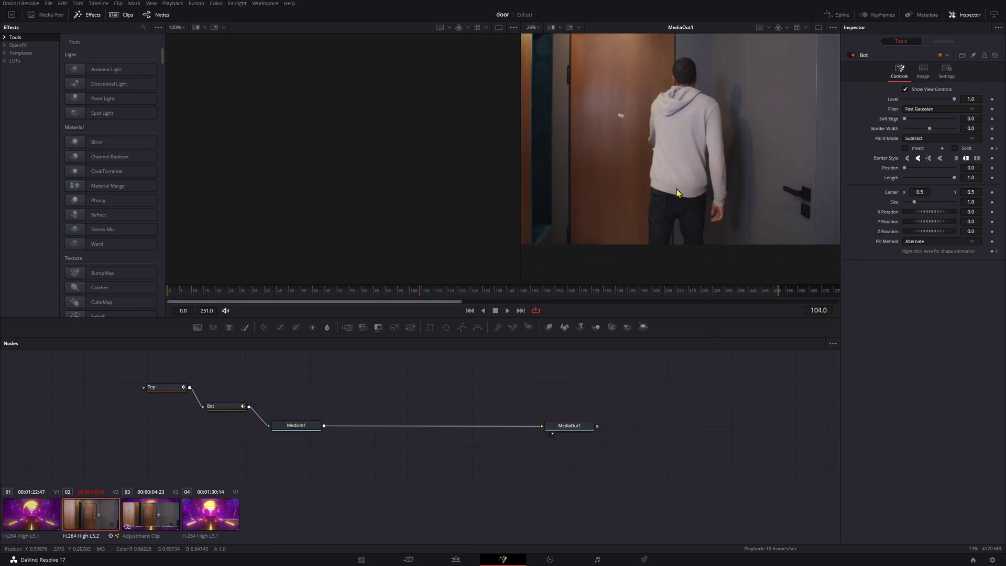
pyautogui.press('space')
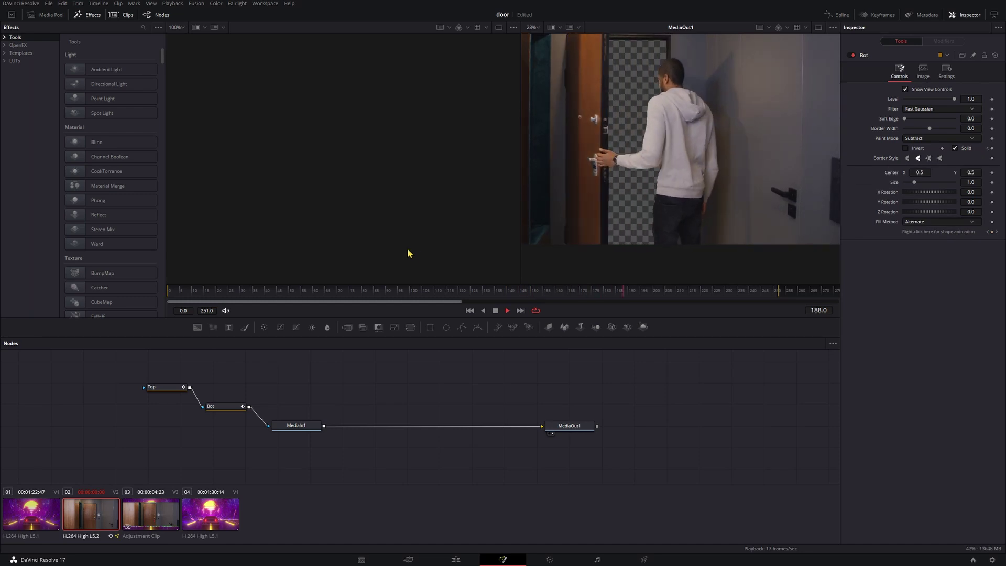
pyautogui.press('space')
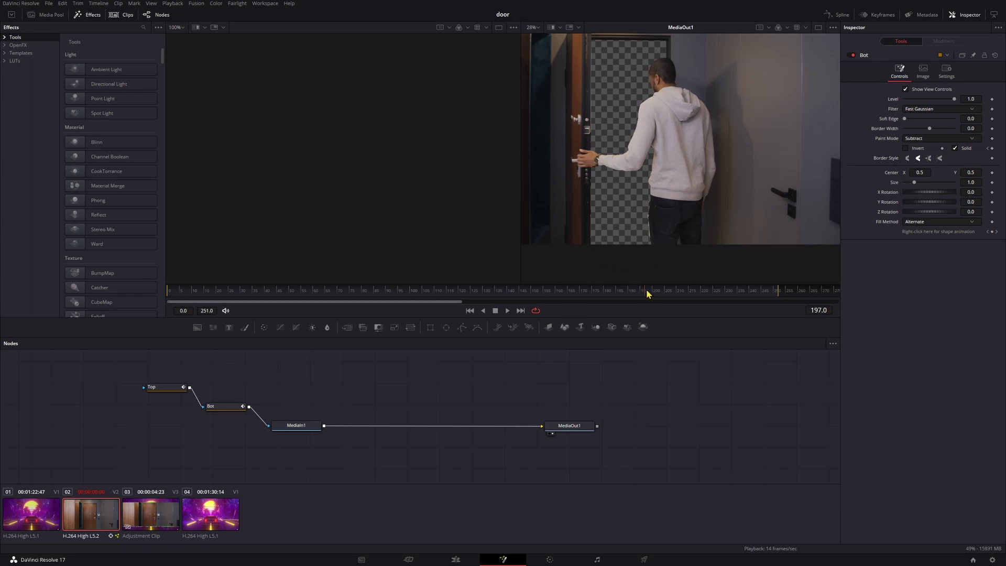
pyautogui.moveTo(651, 292); pyautogui.dragTo(596, 299)
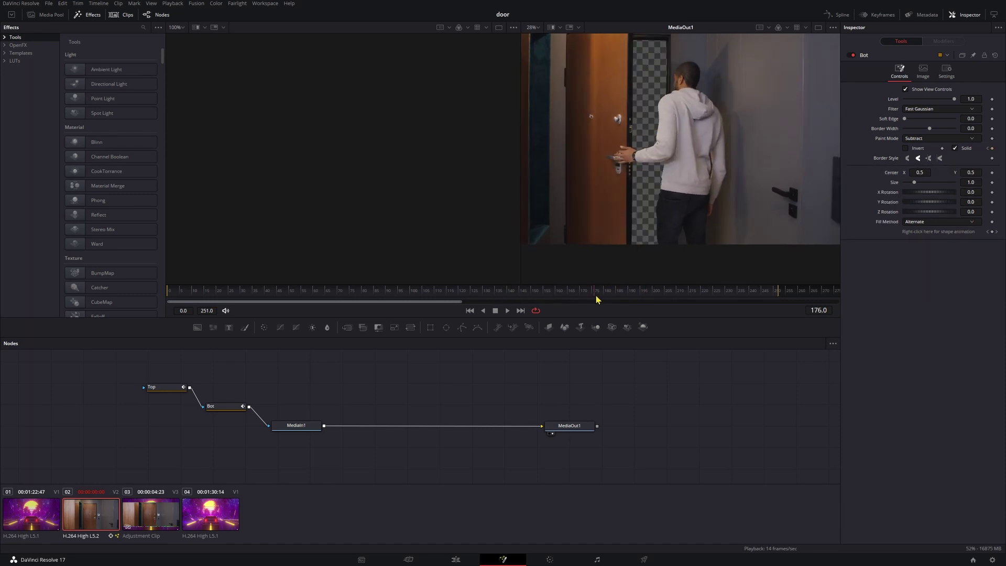
# Return to the edit timeline and move the playhead to its start
pyautogui.click(455, 560)
pyautogui.press('Home')
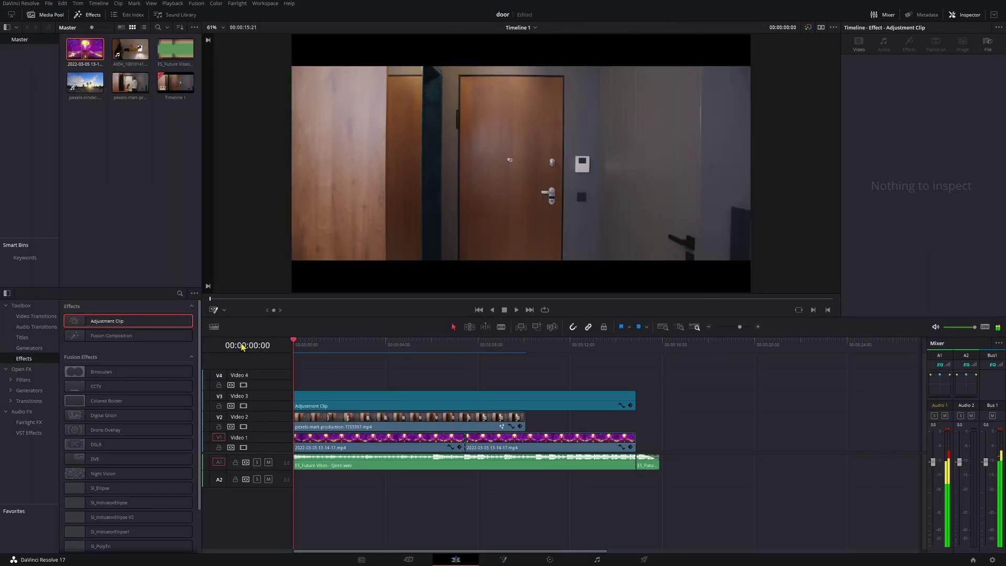